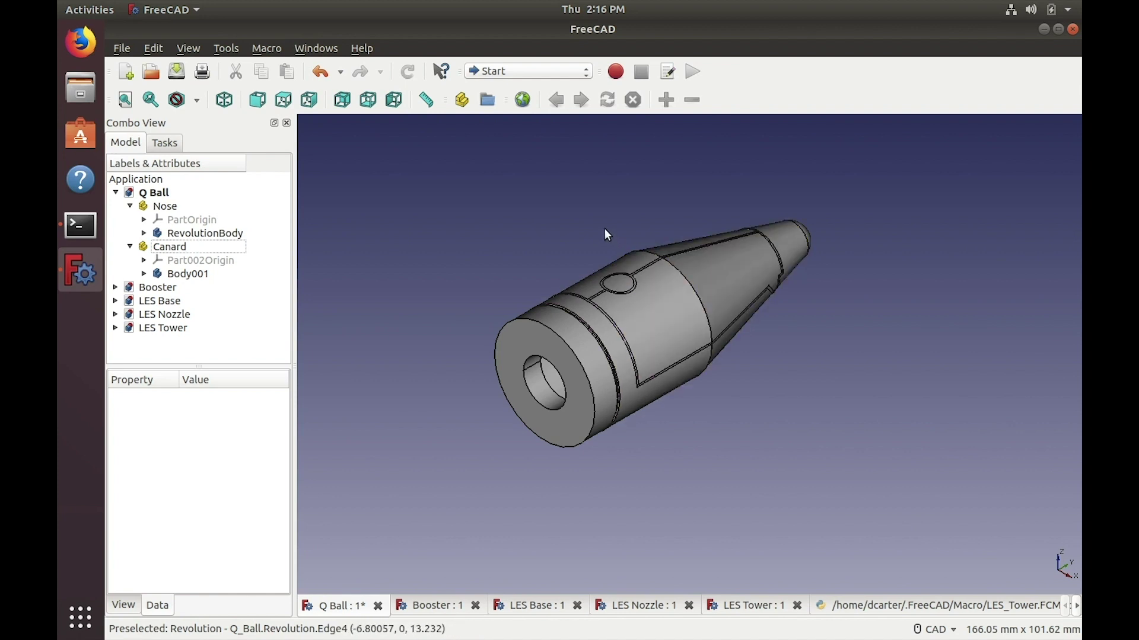
pyautogui.moveTo(604, 231); pyautogui.dragTo(559, 305, button='middle')
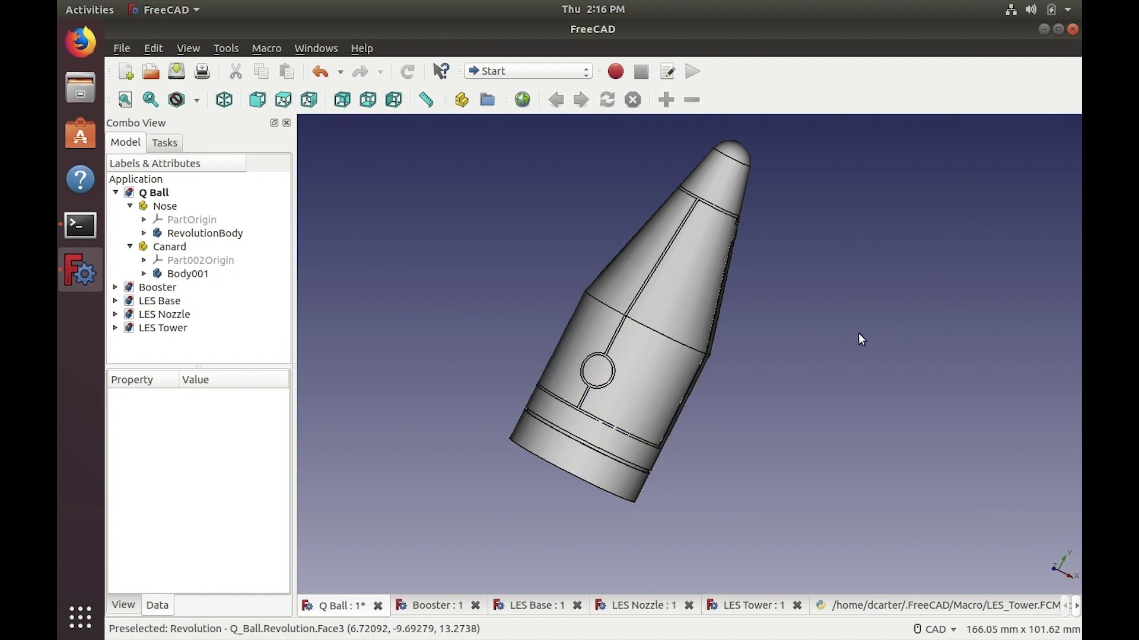
# Zoom and orbit the Q Ball model so the nose cone points upward.
pyautogui.scroll(2, 856, 334)
pyautogui.scroll(-2, 855, 334)
pyautogui.moveTo(855, 333); pyautogui.dragTo(728, 304, button='middle')
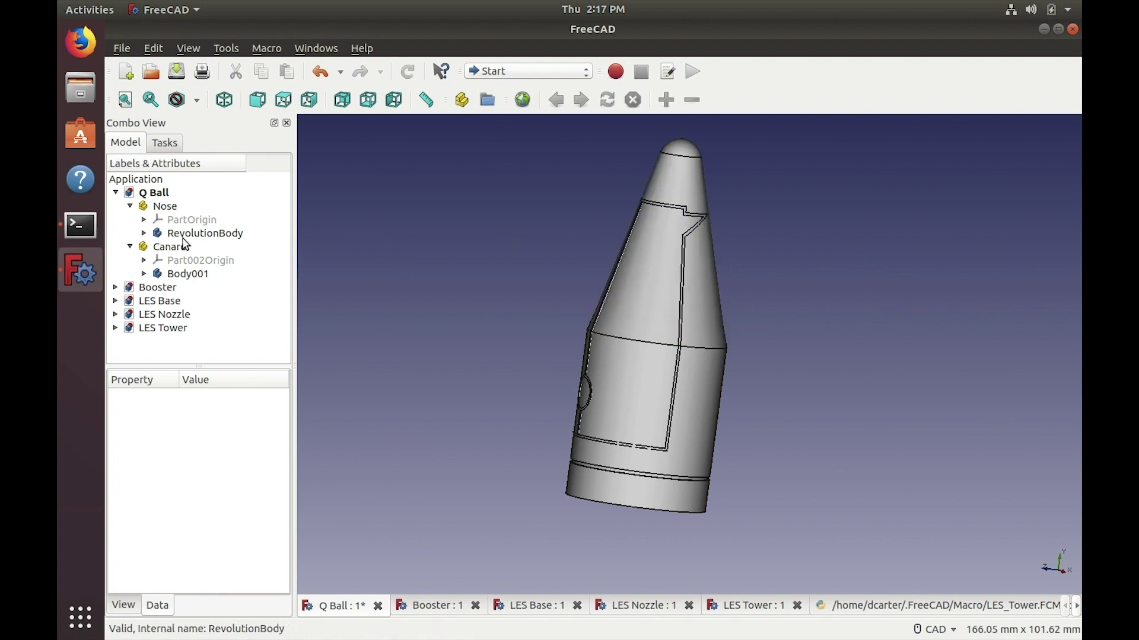
# Hide the Canard part so only the plain nose cone shows.
pyautogui.click(181, 254)
pyautogui.press('space')
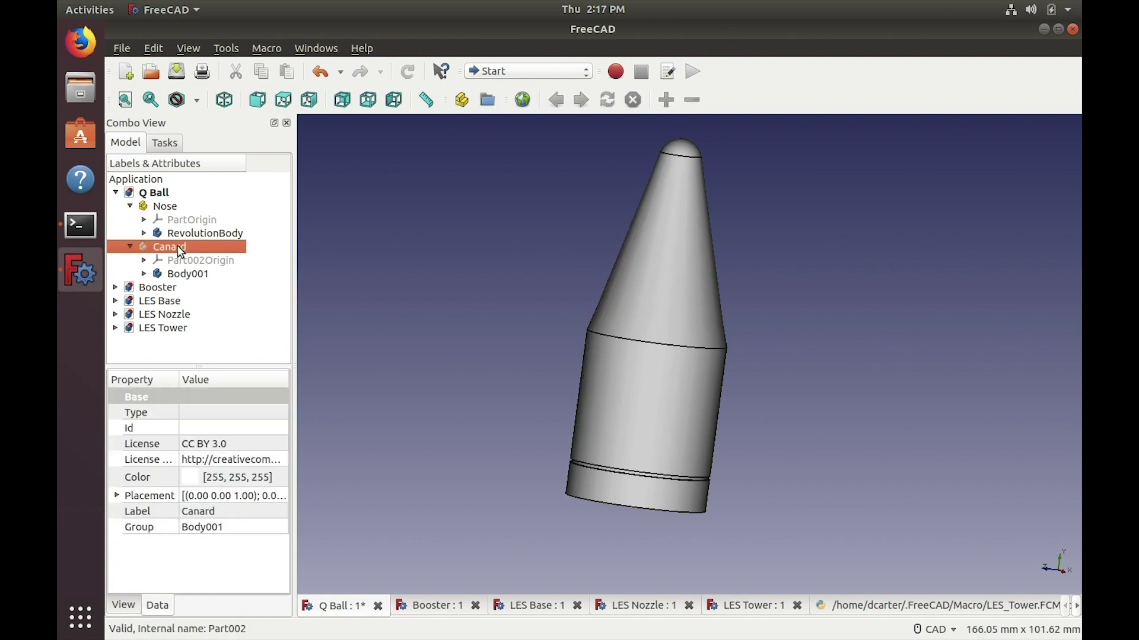
pyautogui.click(504, 275)
pyautogui.moveTo(508, 274); pyautogui.dragTo(516, 300, button='middle')
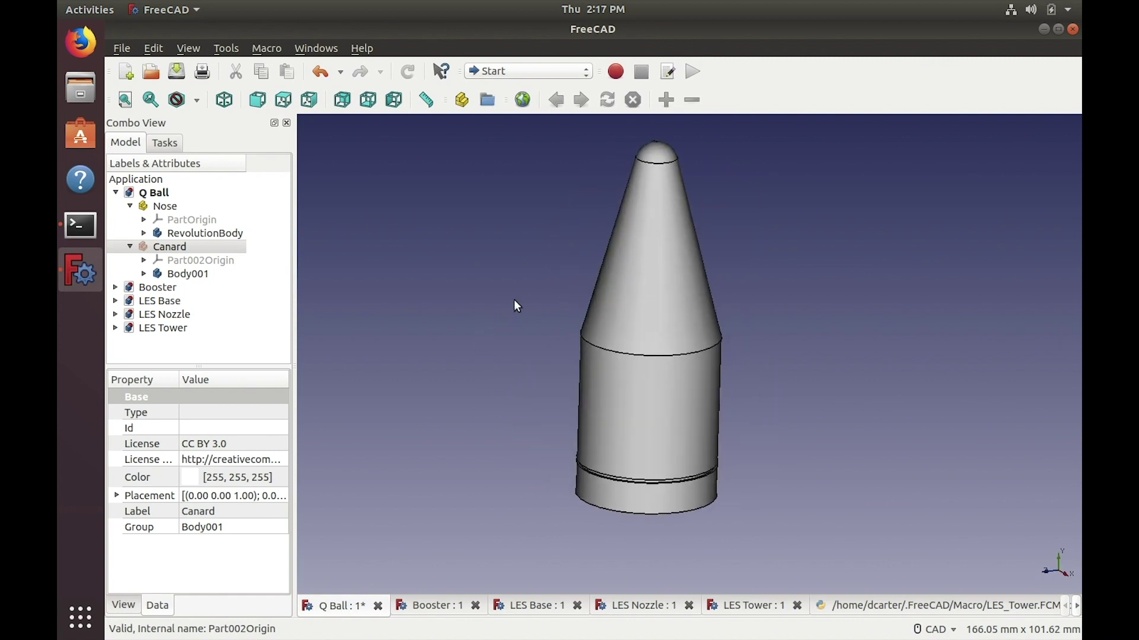
# Expand RevolutionBody and Revolution and open the nose's Sketch for editing.
pyautogui.click(159, 247)
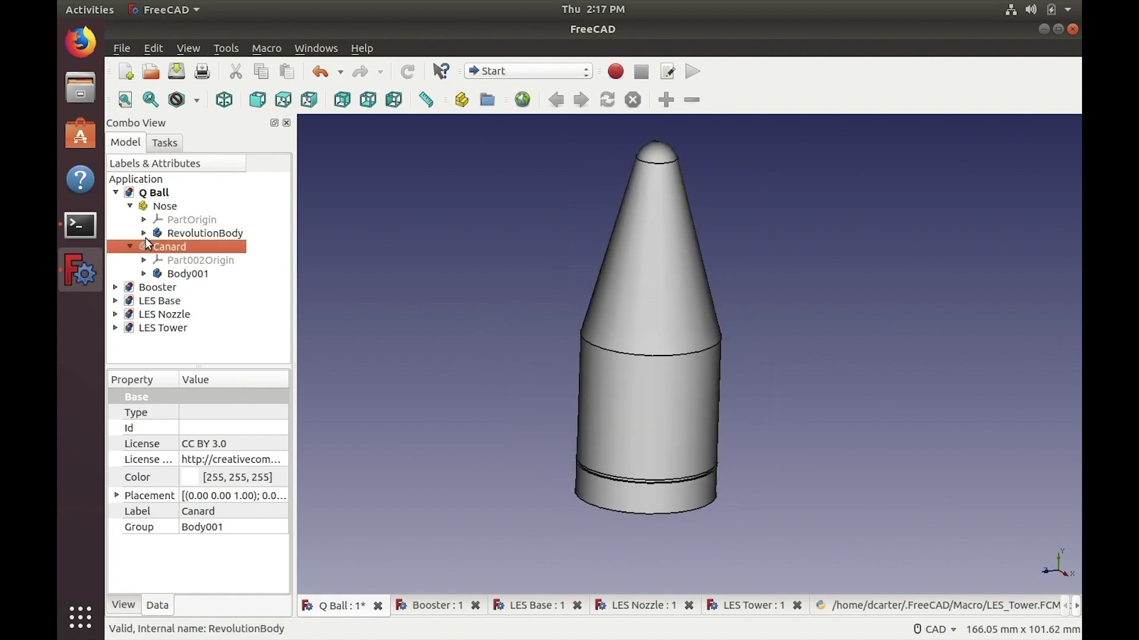
pyautogui.click(144, 234)
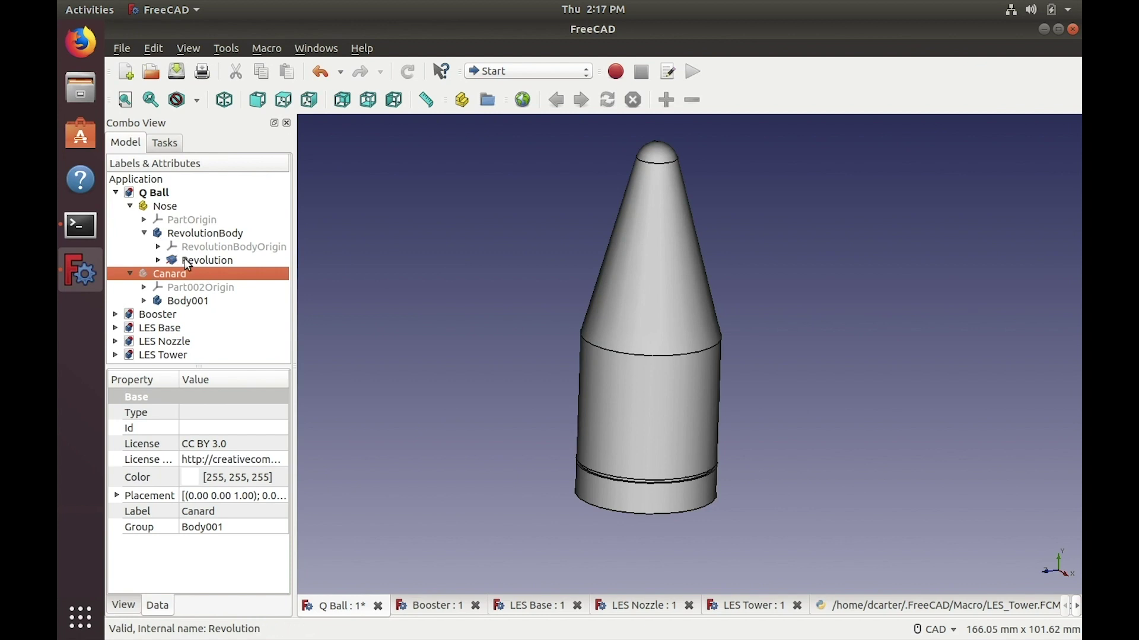
pyautogui.click(159, 261)
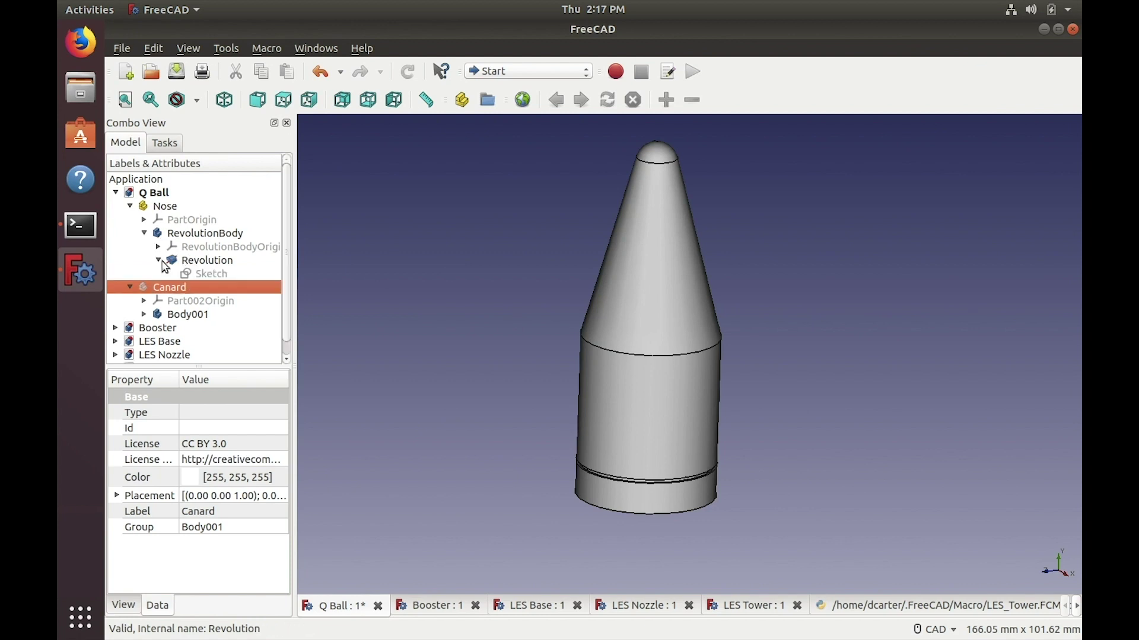
pyautogui.click(201, 274)
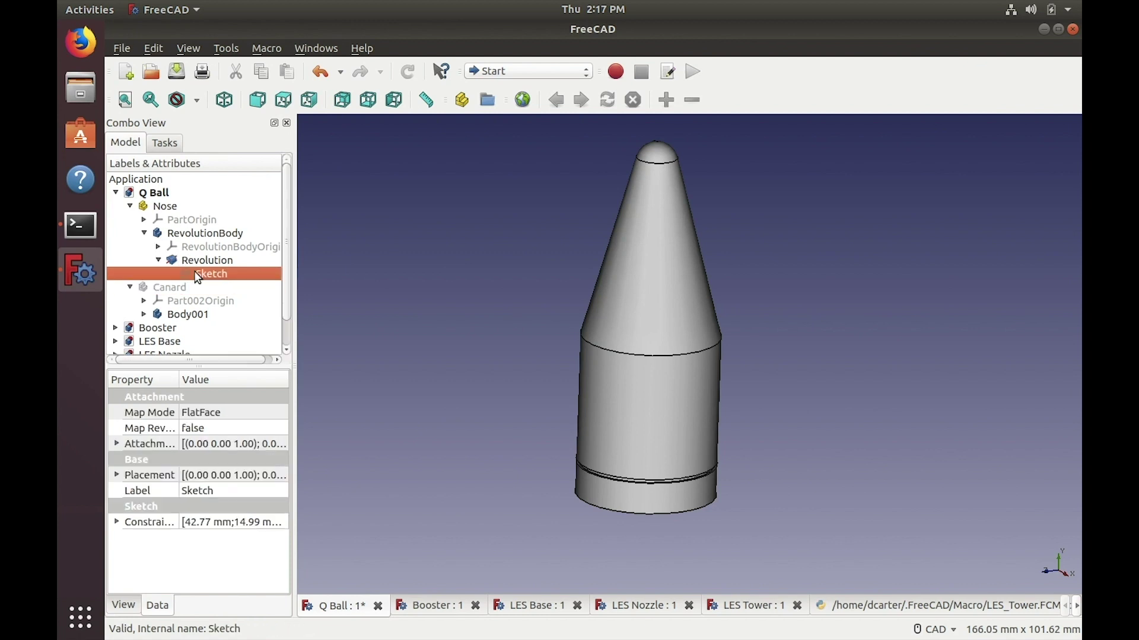
pyautogui.doubleClick(198, 275)
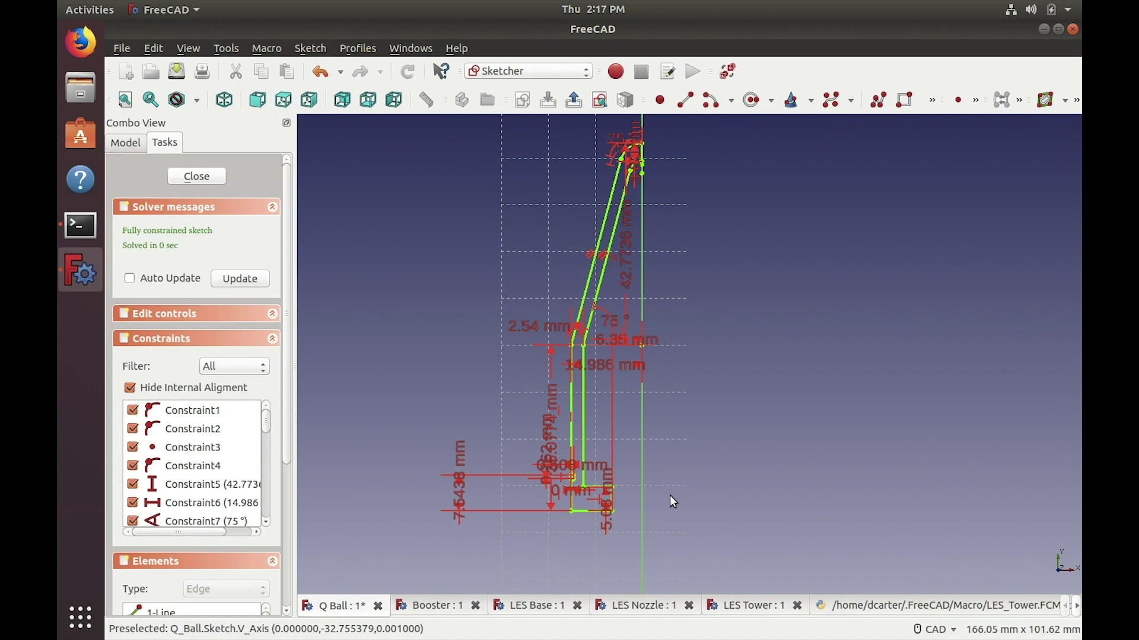
# Close the nose sketch and switch back to the Q Ball document tab.
pyautogui.click(183, 177)
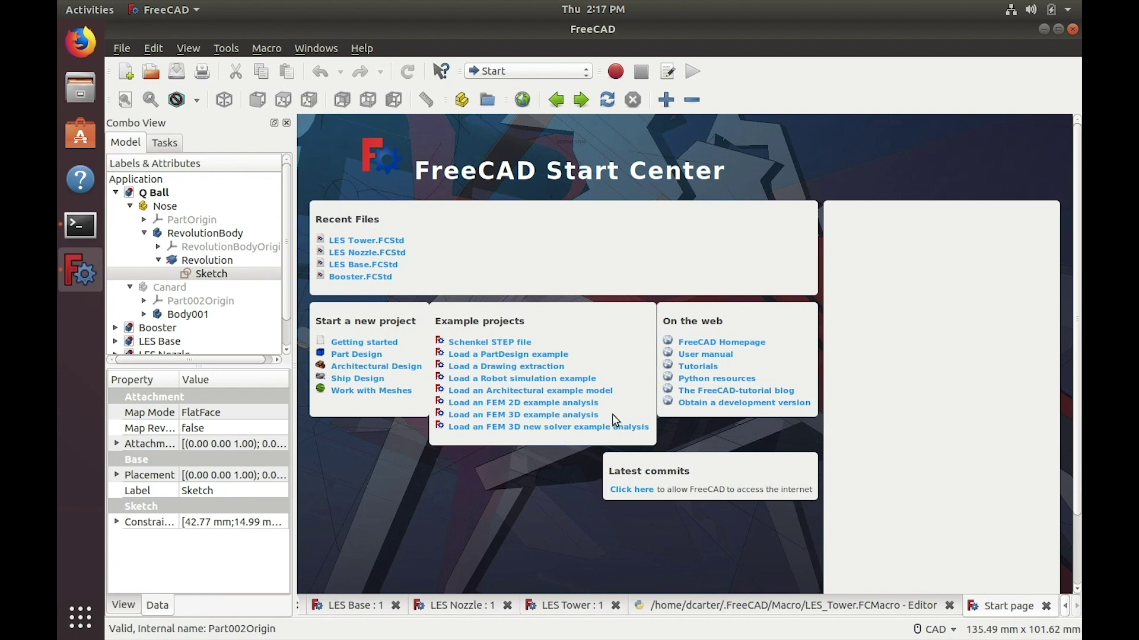
pyautogui.click(211, 273)
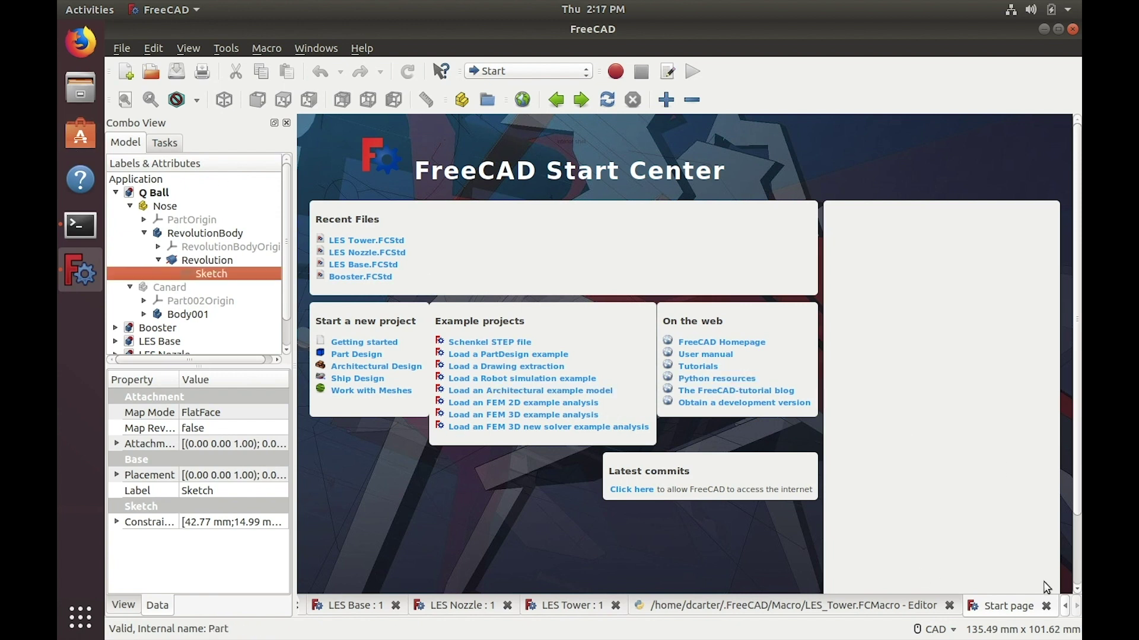
pyautogui.click(1065, 608)
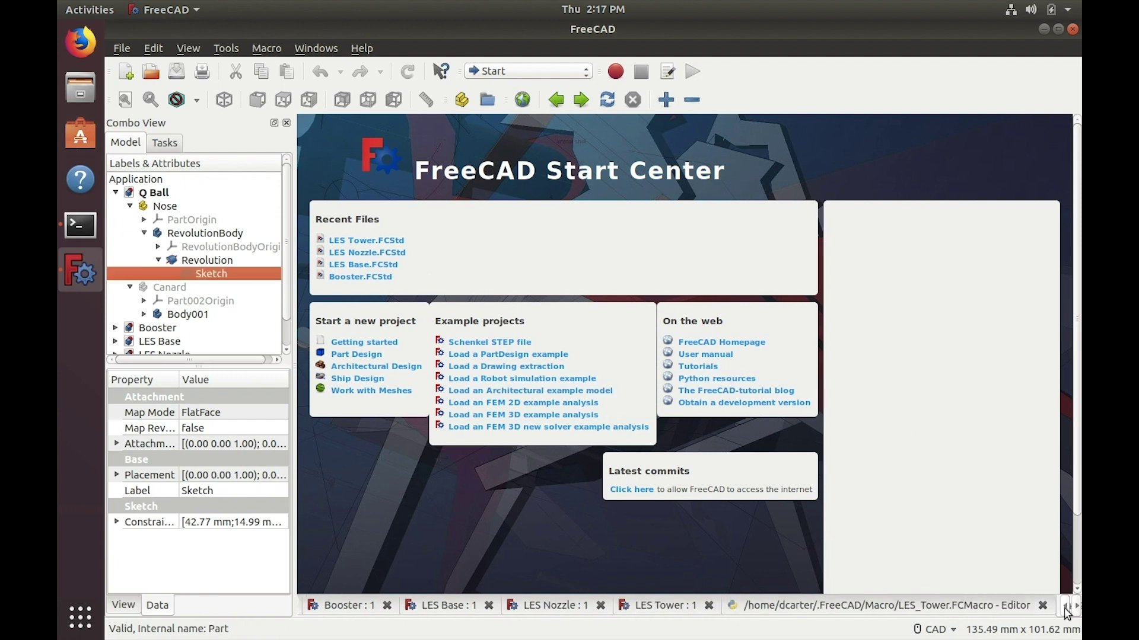
pyautogui.click(1065, 608)
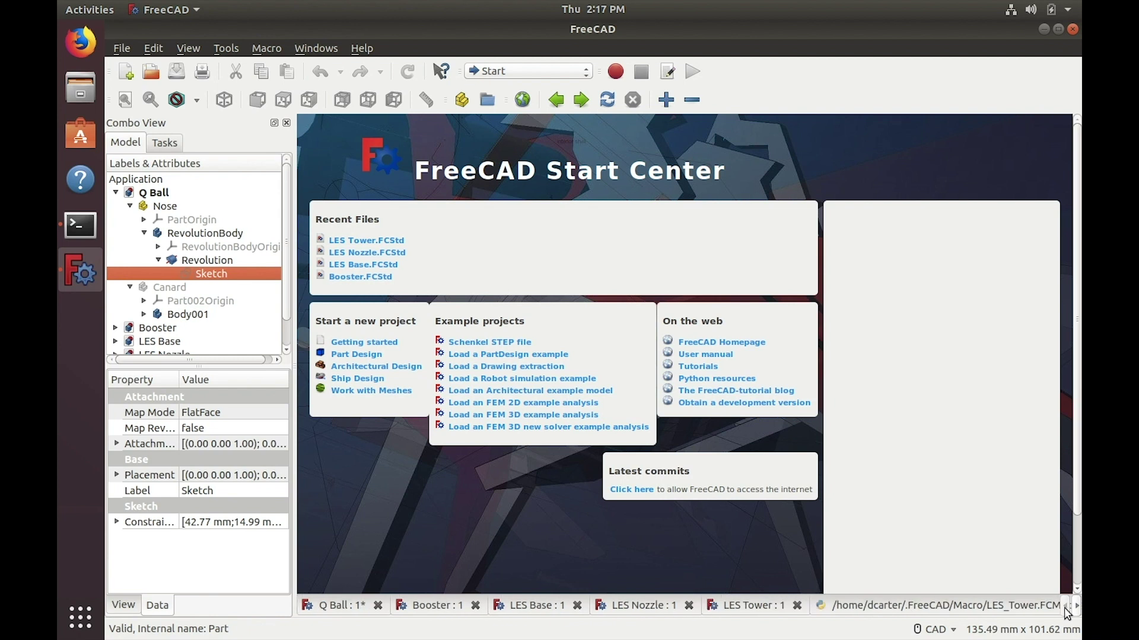
pyautogui.click(344, 606)
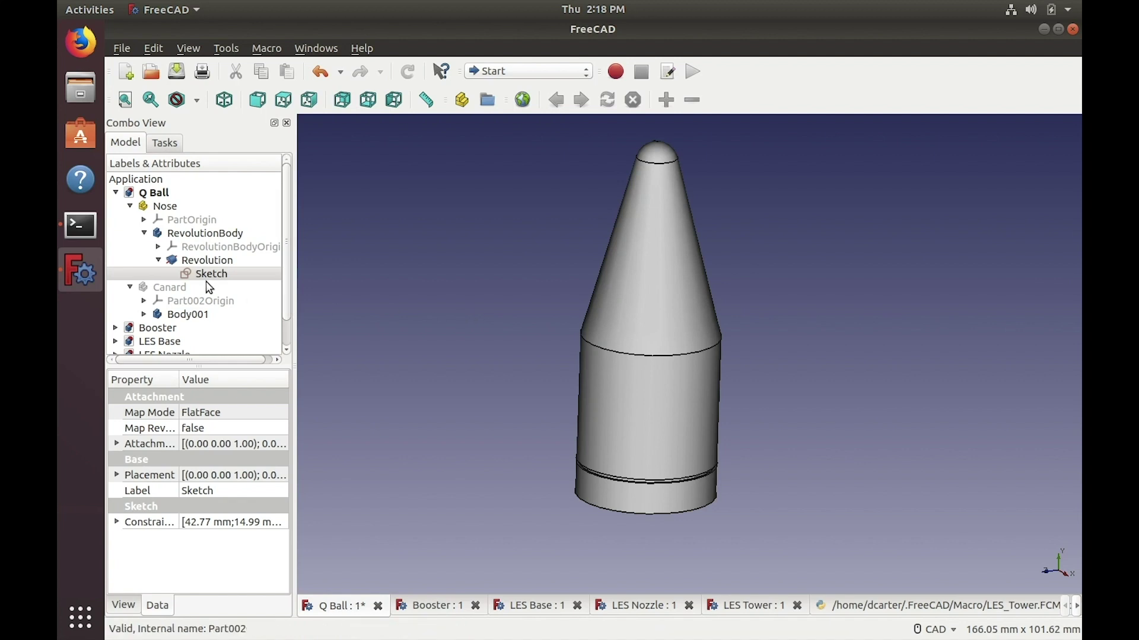
# Show the Canard part again and hide the Nose part.
pyautogui.click(205, 299)
pyautogui.click(178, 287)
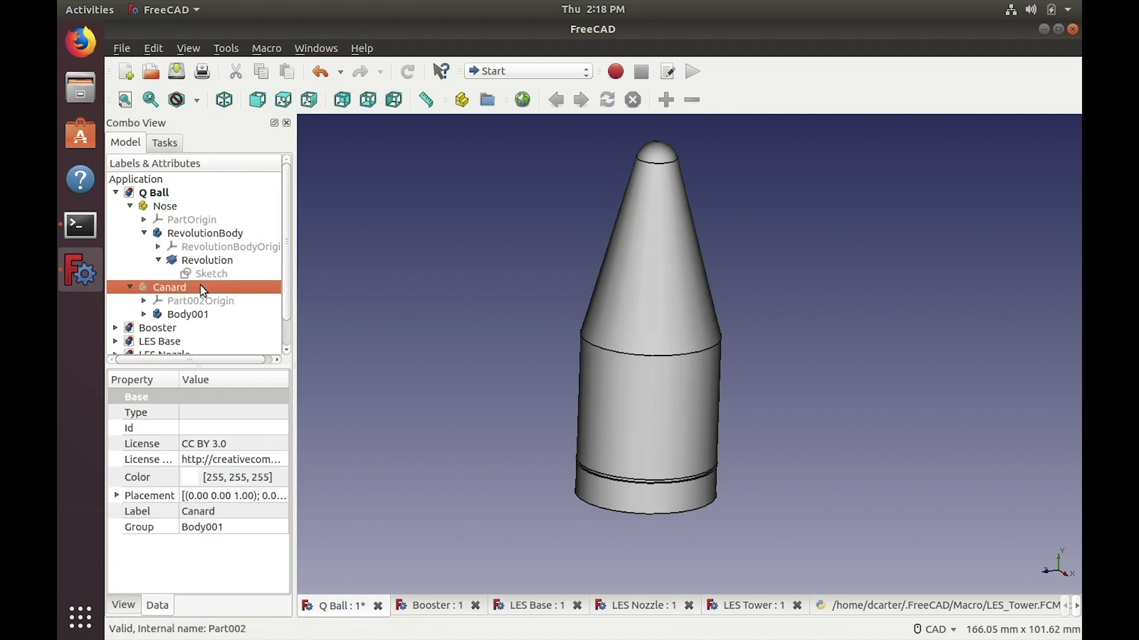
pyautogui.press('space')
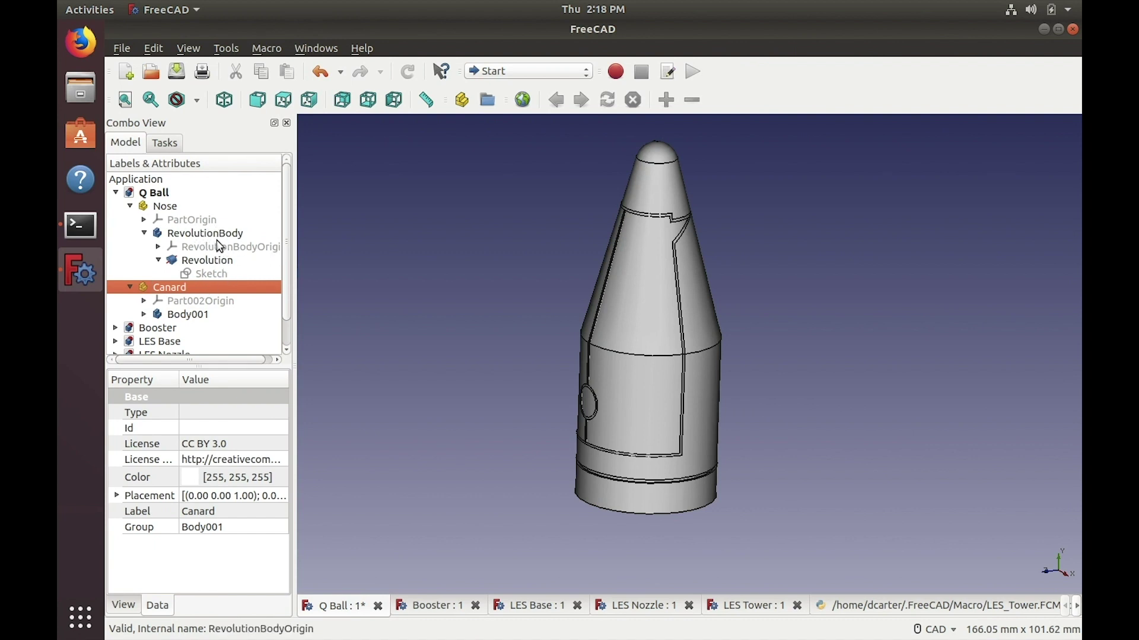
pyautogui.click(173, 207)
pyautogui.press('space')
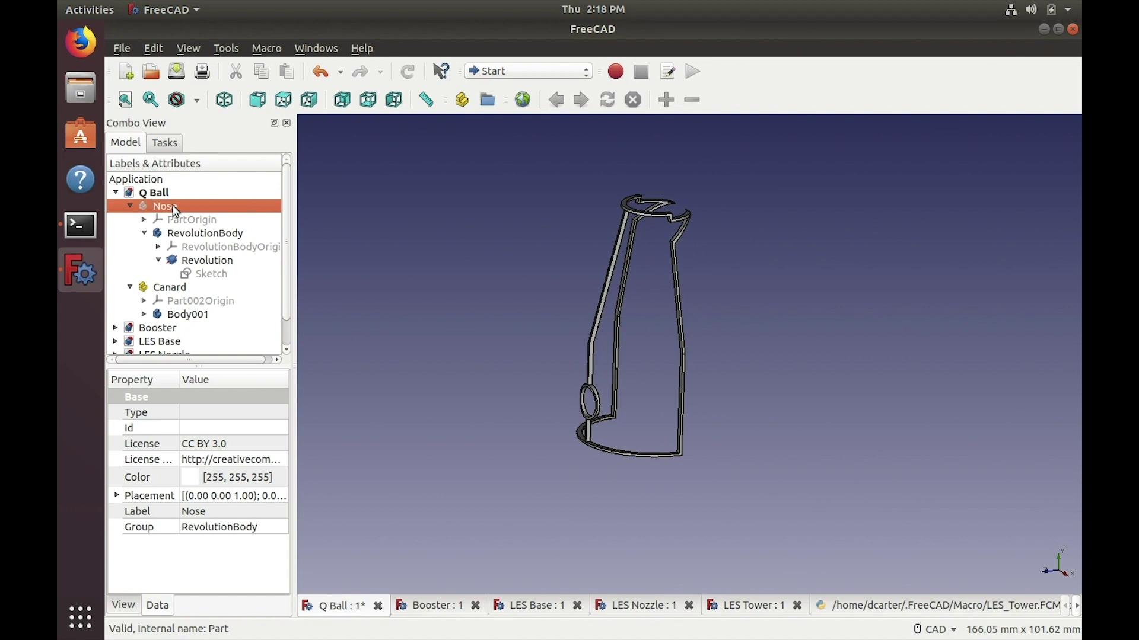
# Expand Body001 and show the Revolution002 and Pocket001 results in turn.
pyautogui.click(144, 315)
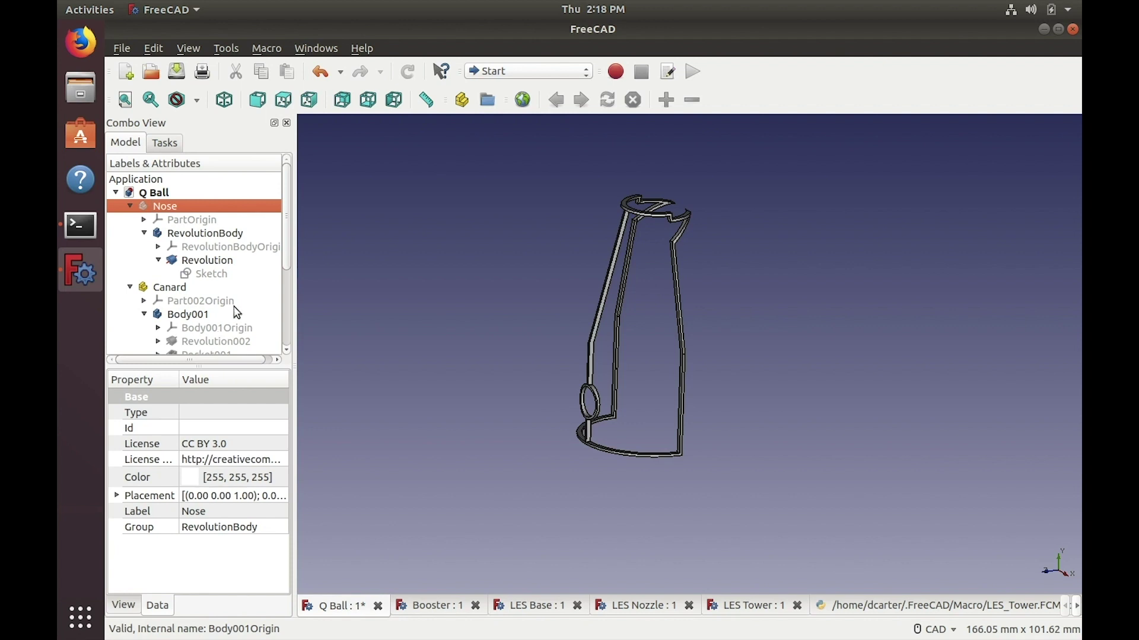
pyautogui.scroll(-2, 285, 239)
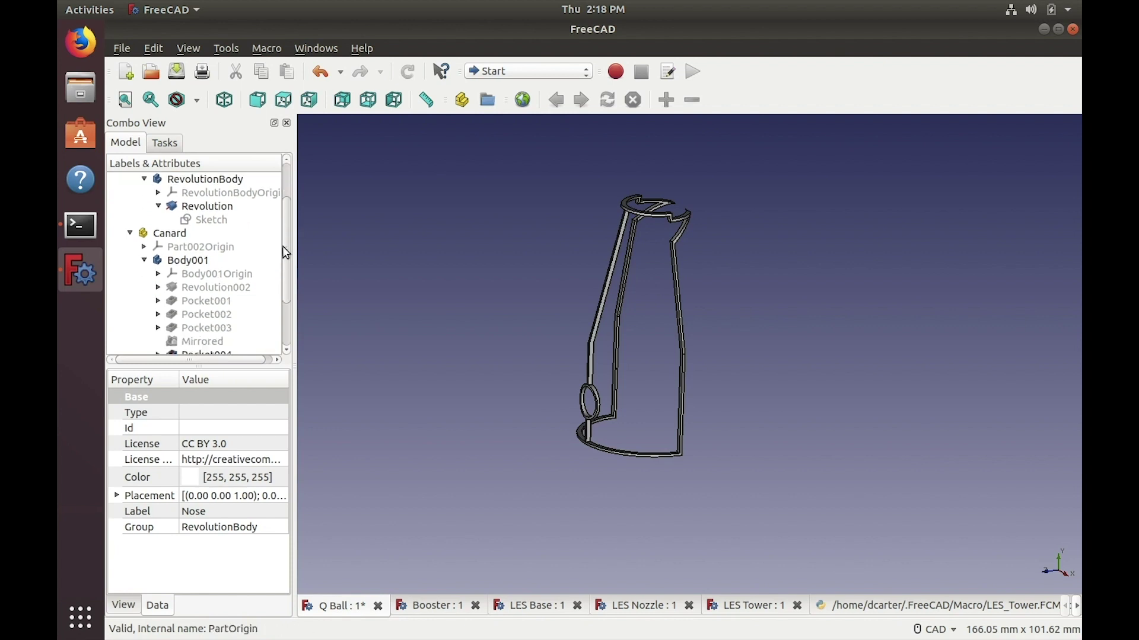
pyautogui.scroll(-1, 285, 253)
pyautogui.click(232, 249)
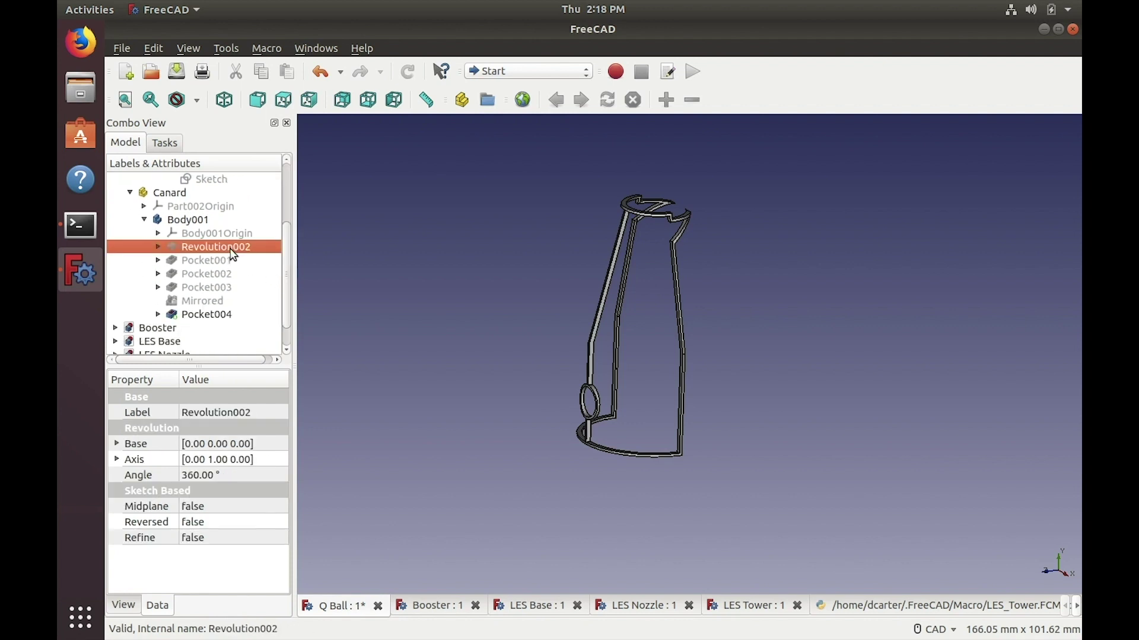
pyautogui.press('space')
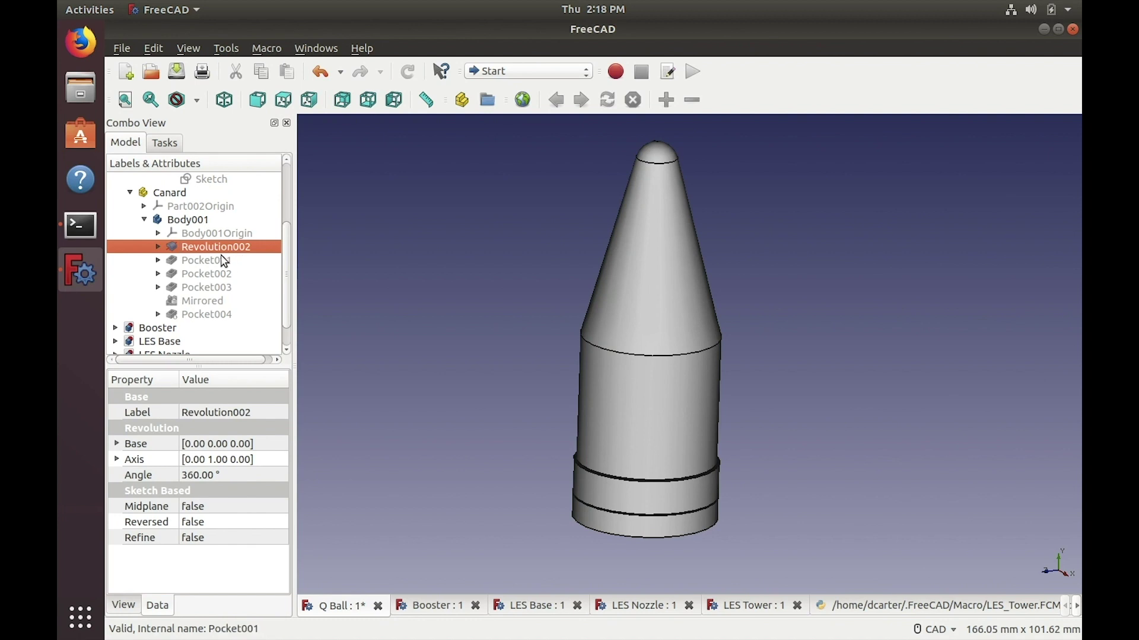
pyautogui.click(220, 261)
pyautogui.press('space')
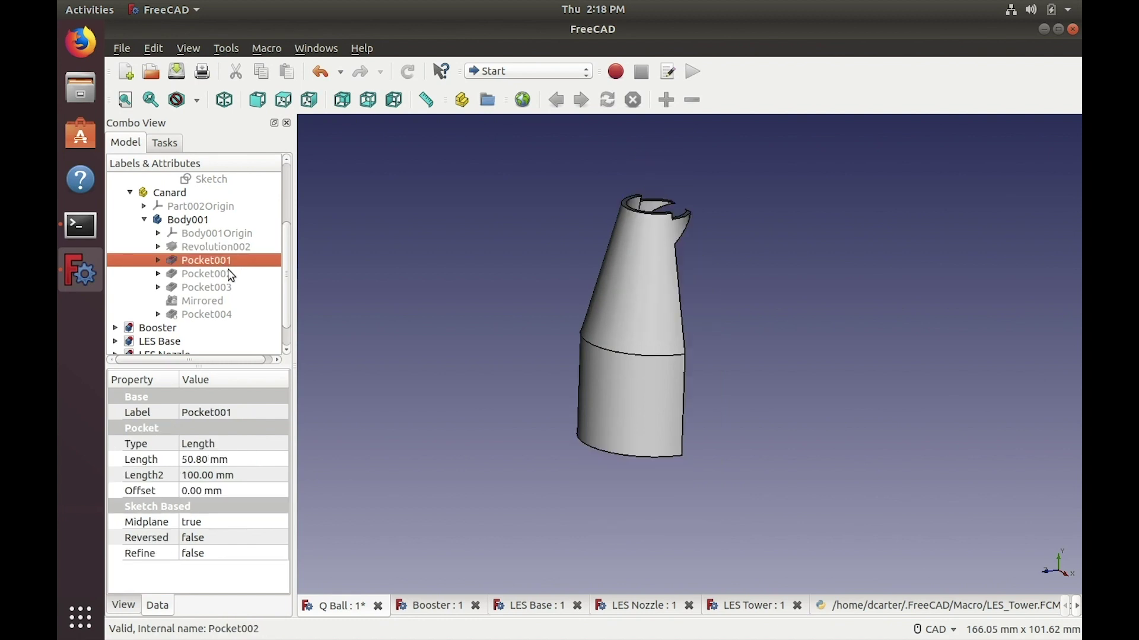
# Show Pocket002, Pocket003, Mirrored and finally Pocket004 as the visible canard result.
pyautogui.click(225, 274)
pyautogui.press('space')
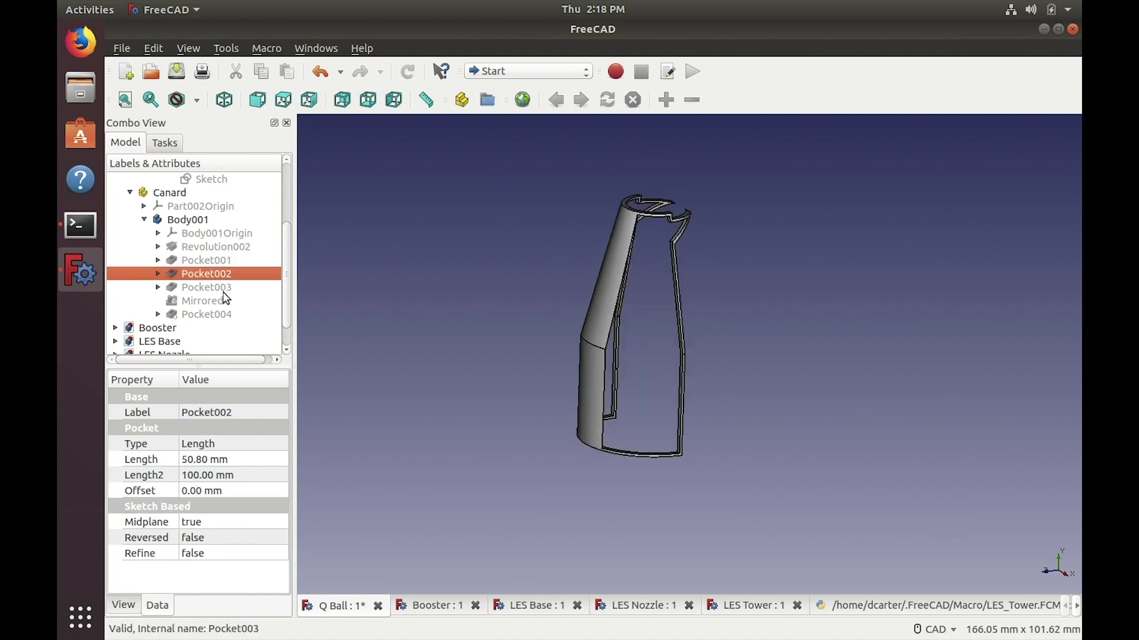
pyautogui.click(226, 288)
pyautogui.press('space')
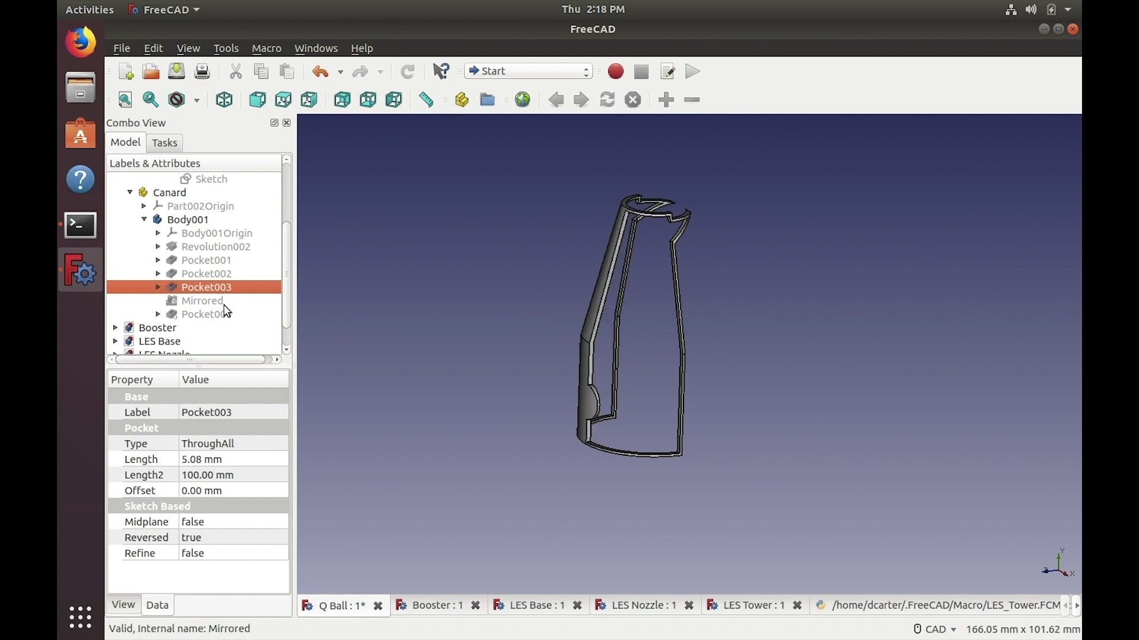
pyautogui.click(226, 307)
pyautogui.press('space')
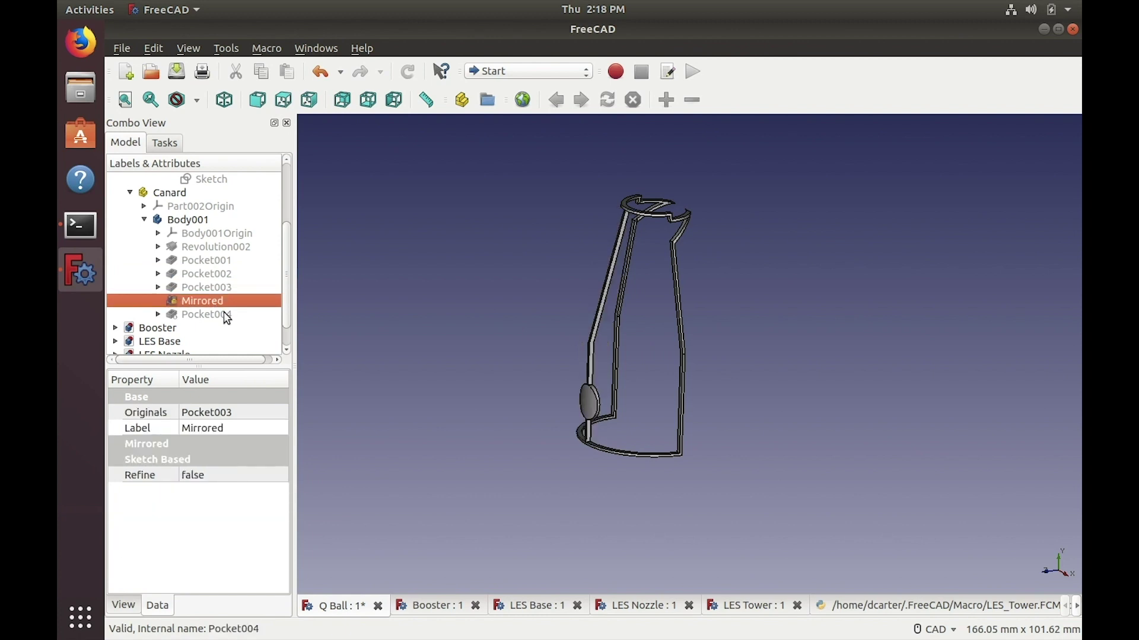
pyautogui.click(223, 313)
pyautogui.press('space')
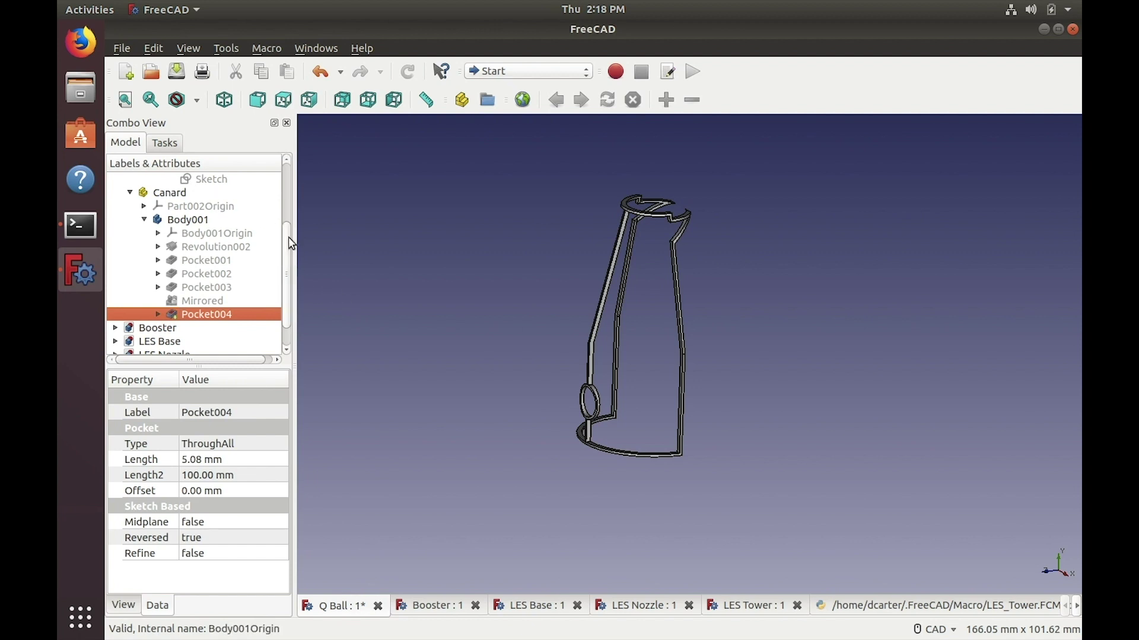
pyautogui.scroll(3, 288, 231)
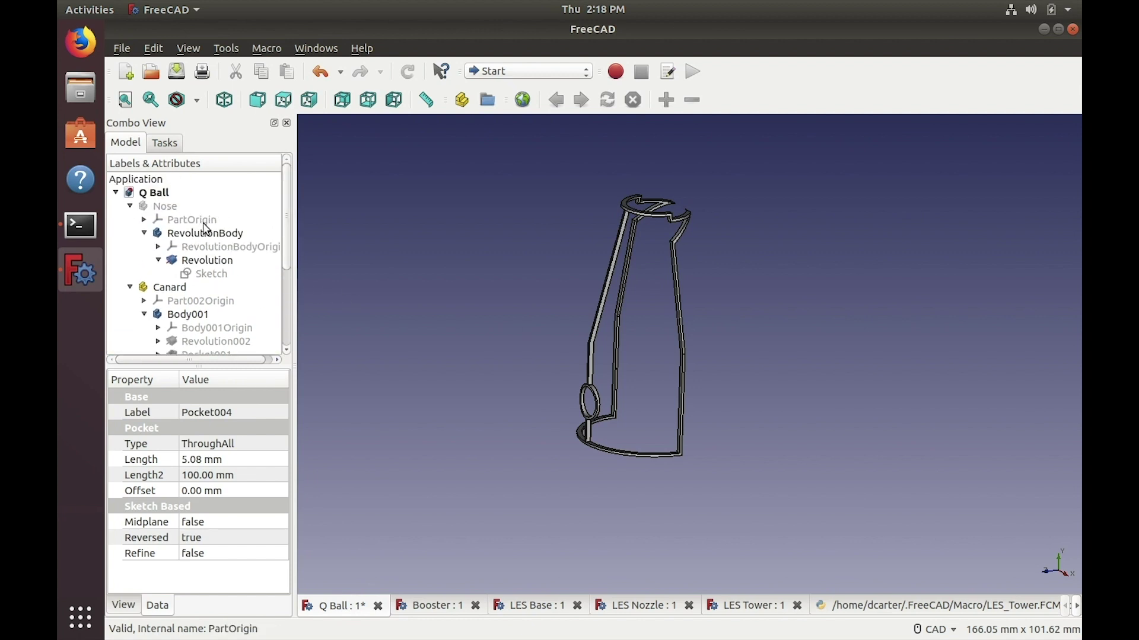
# Make the Nose part visible again over the canard shell, then deselect it.
pyautogui.click(188, 208)
pyautogui.press('space')
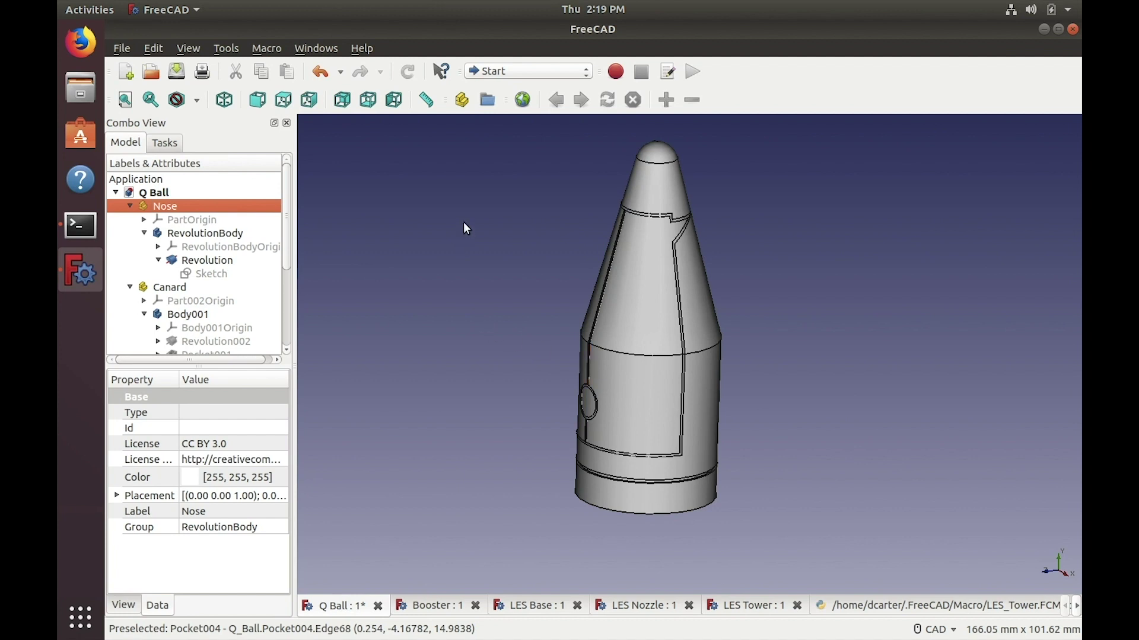
pyautogui.keyDown('ctrl'); pyautogui.click(180, 205); pyautogui.keyUp('ctrl')
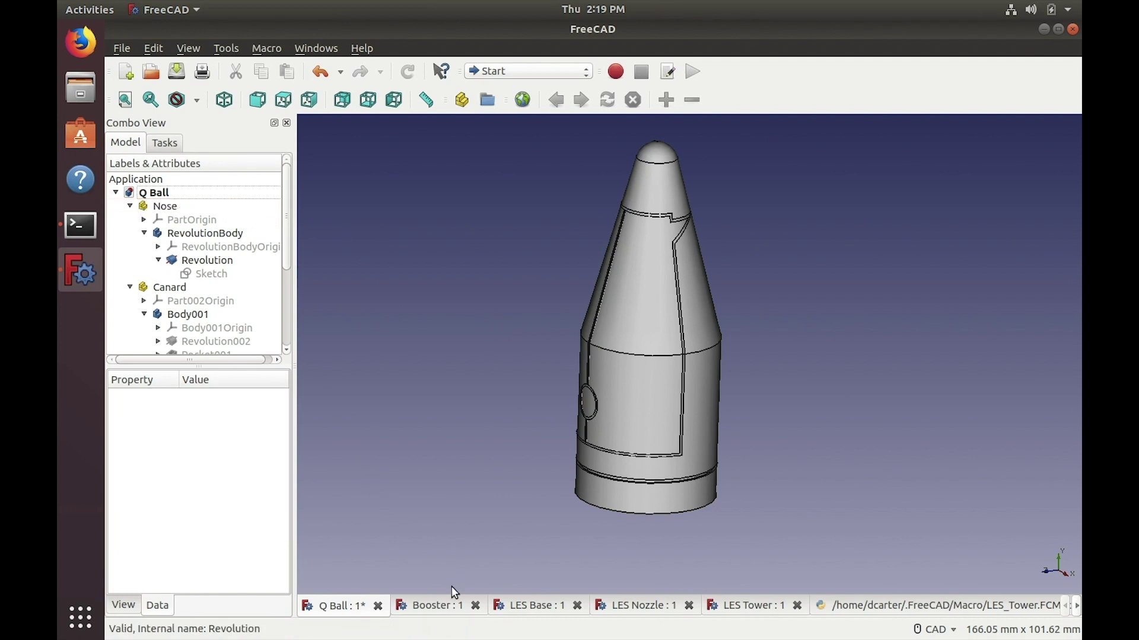
# Switch to the Booster document and orbit it to view the top boss and side cutout.
pyautogui.click(447, 610)
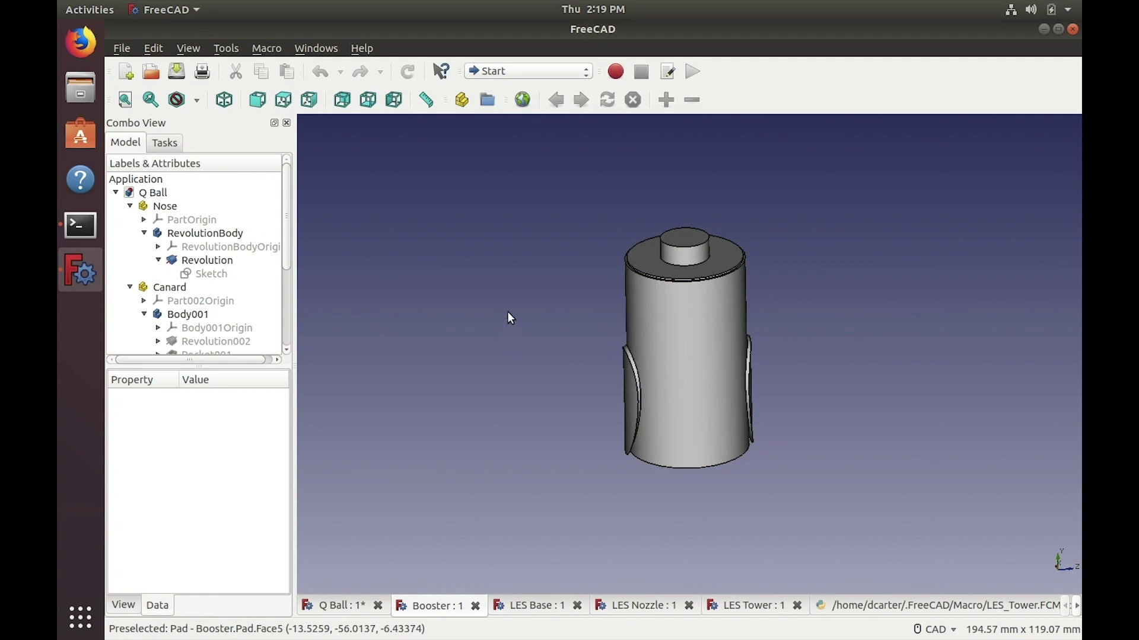
pyautogui.moveTo(507, 312); pyautogui.dragTo(591, 333, button='middle')
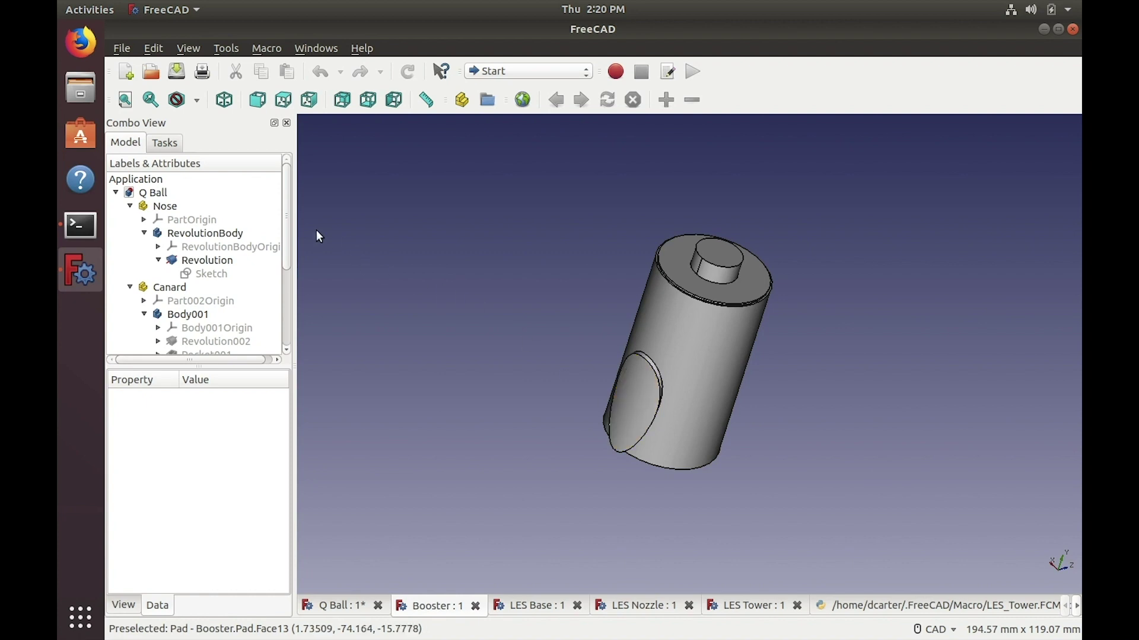
pyautogui.click(117, 194)
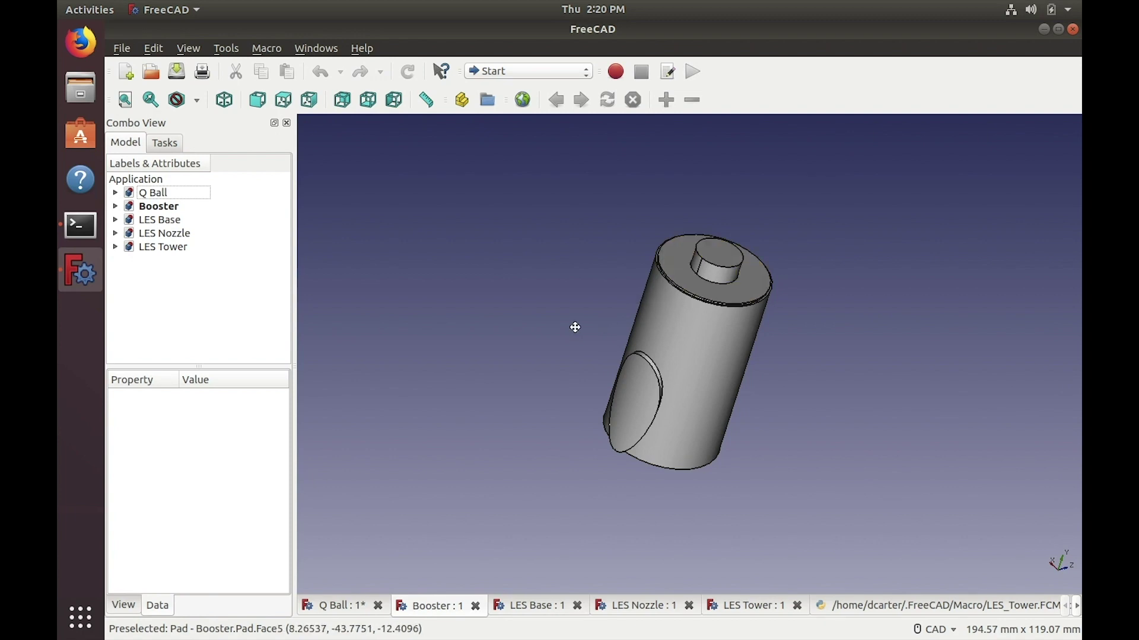
pyautogui.moveTo(575, 325); pyautogui.dragTo(603, 356, button='middle')
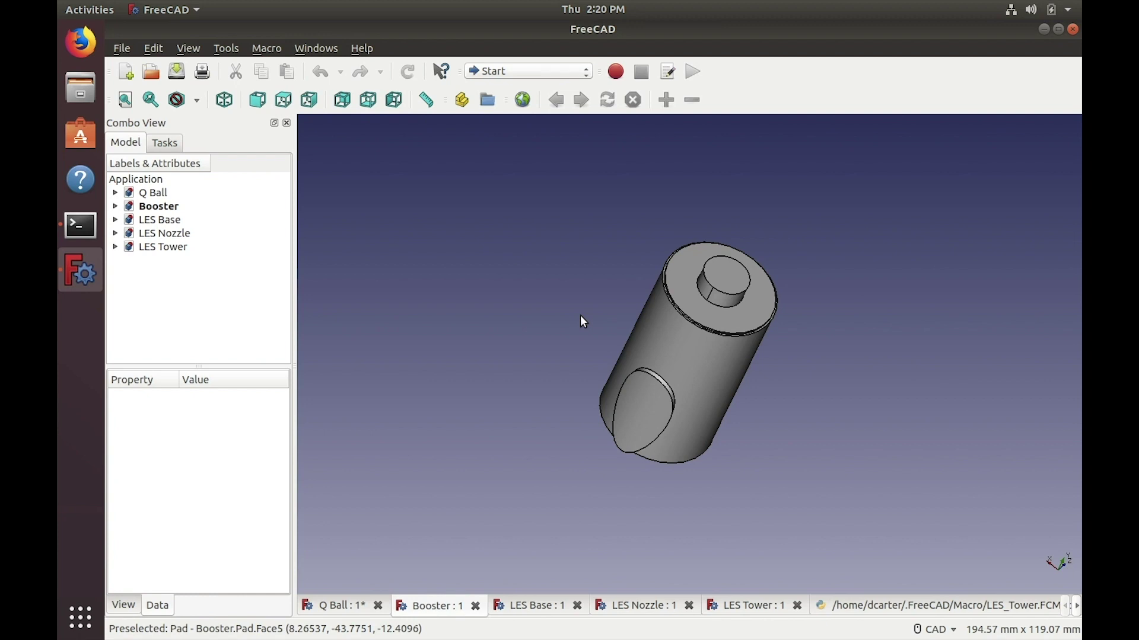
# Close Booster, close Q Ball without saving, and switch to the LES Base document.
pyautogui.click(476, 606)
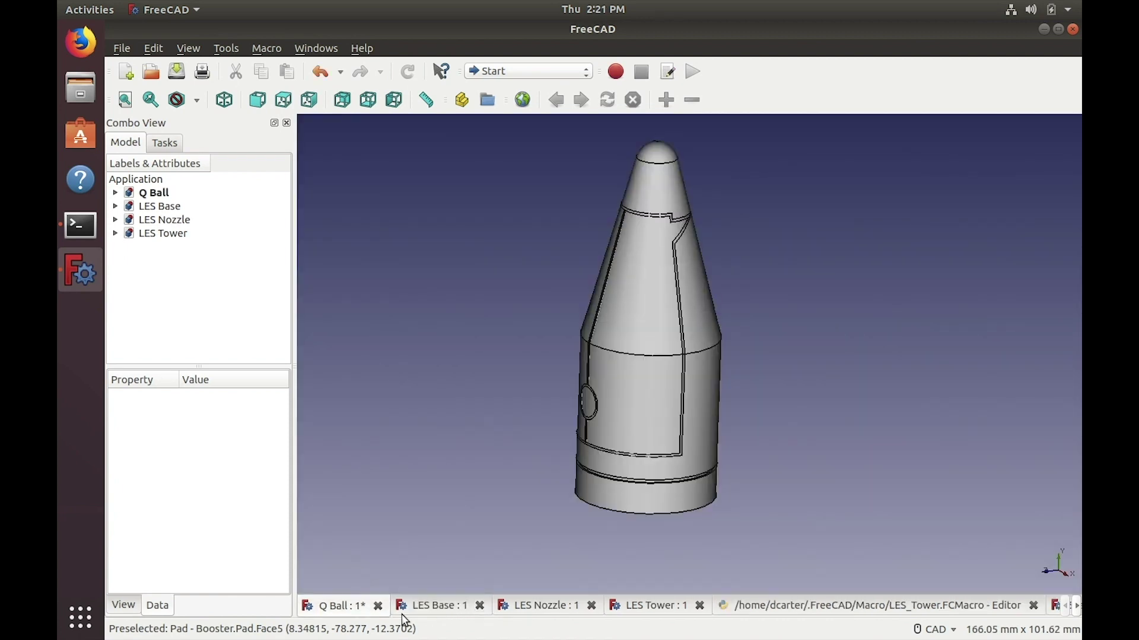
pyautogui.click(378, 606)
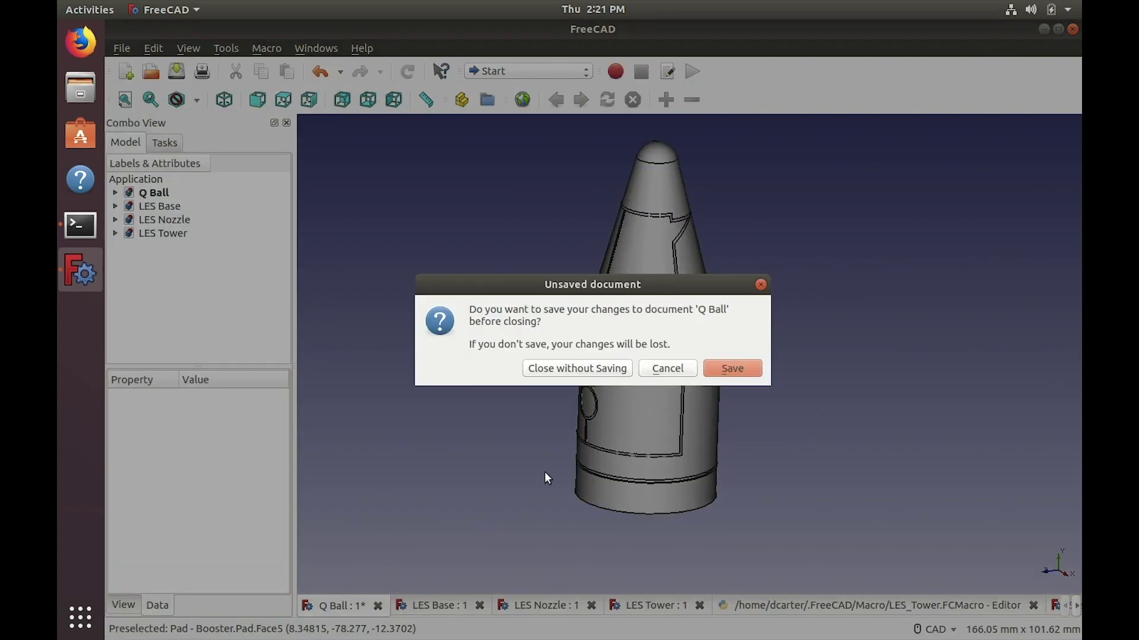
pyautogui.click(606, 370)
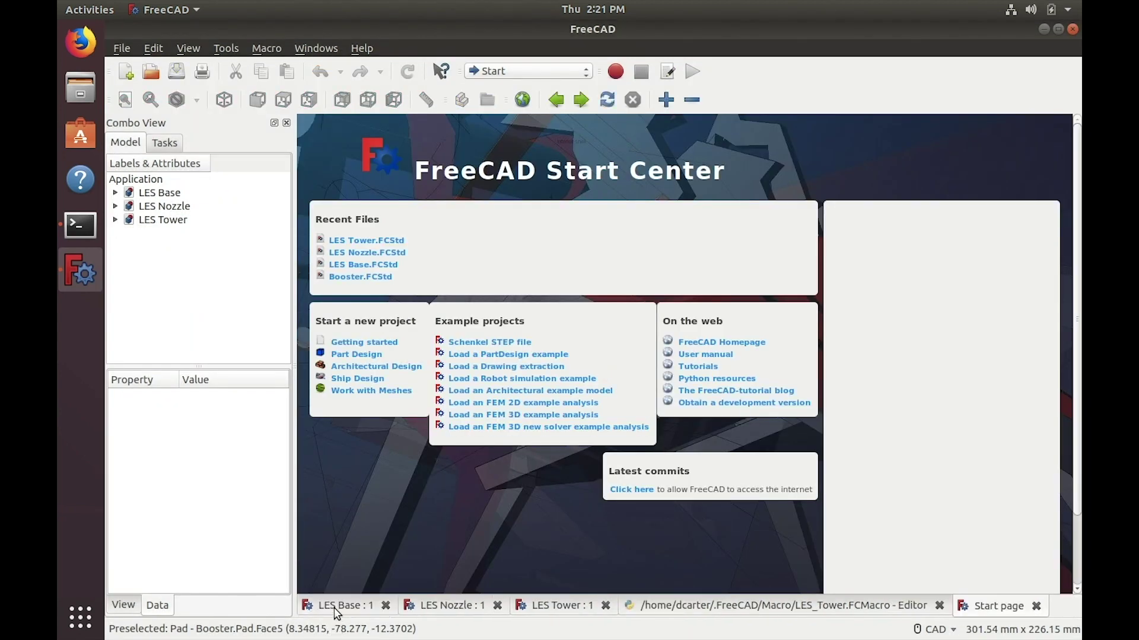
pyautogui.click(337, 608)
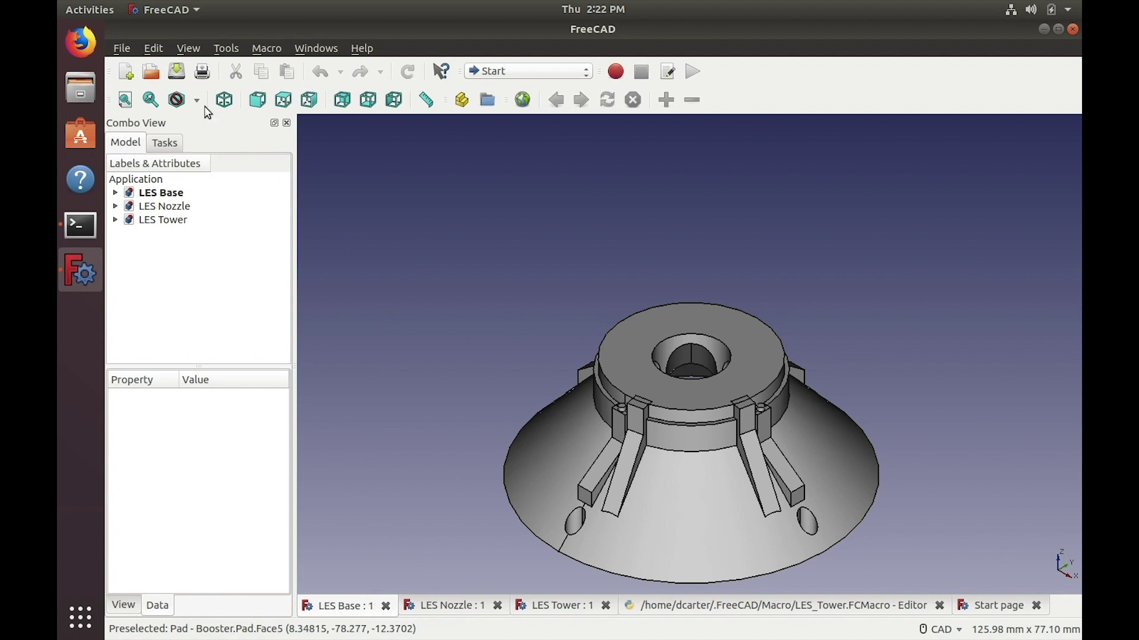
# Open Shoulder.FCStd and view it isometrically, orbiting and zooming in close.
pyautogui.click(152, 73)
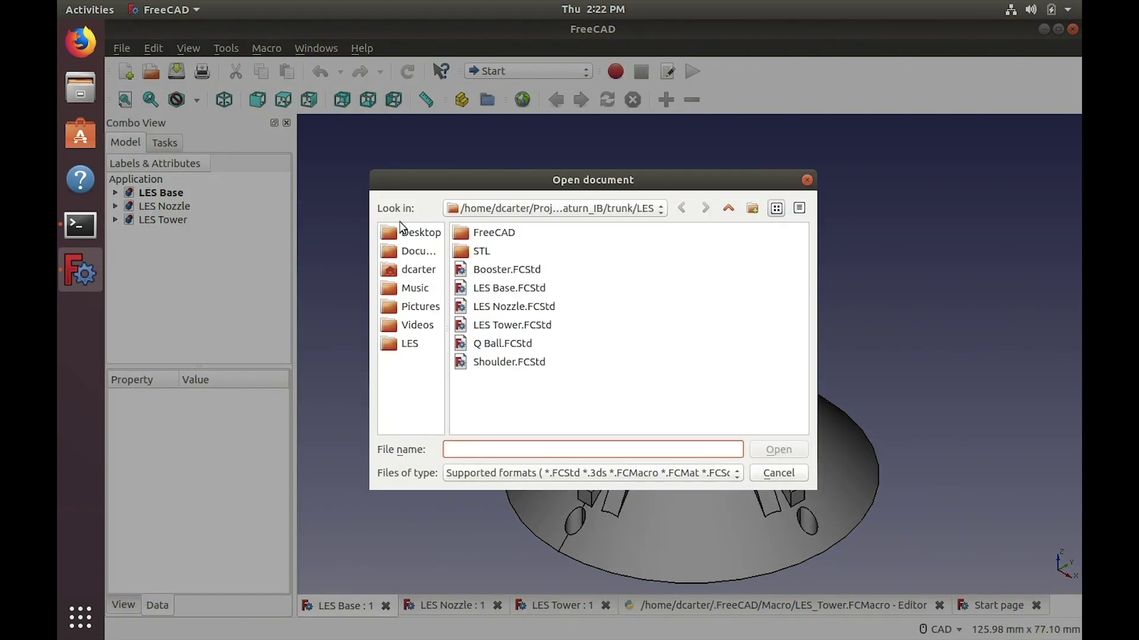
pyautogui.doubleClick(509, 362)
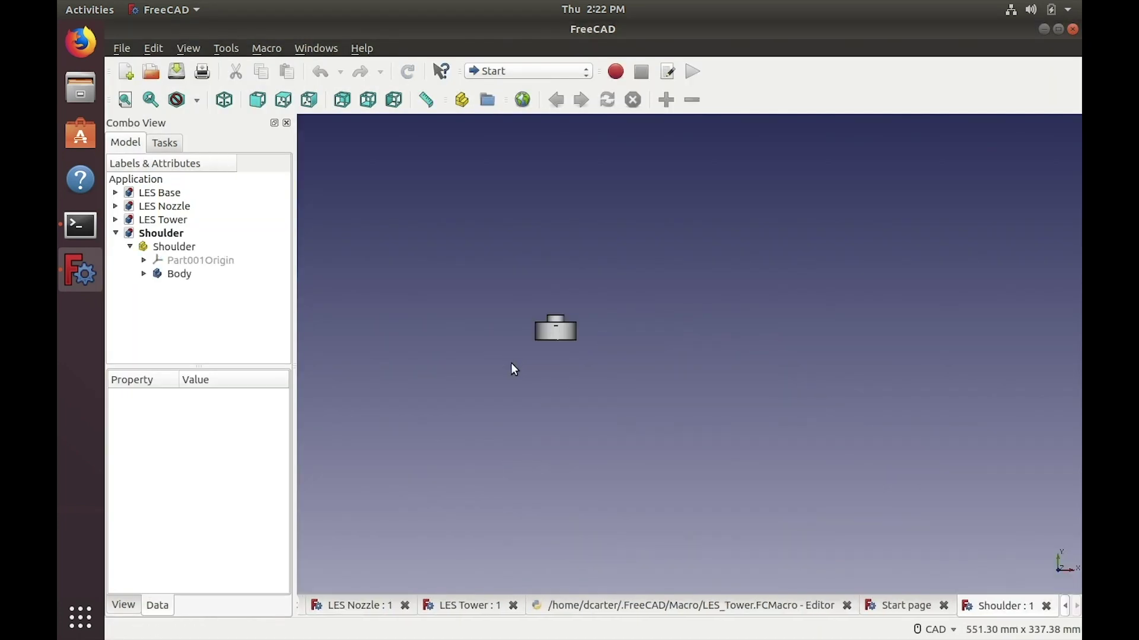
pyautogui.click(224, 100)
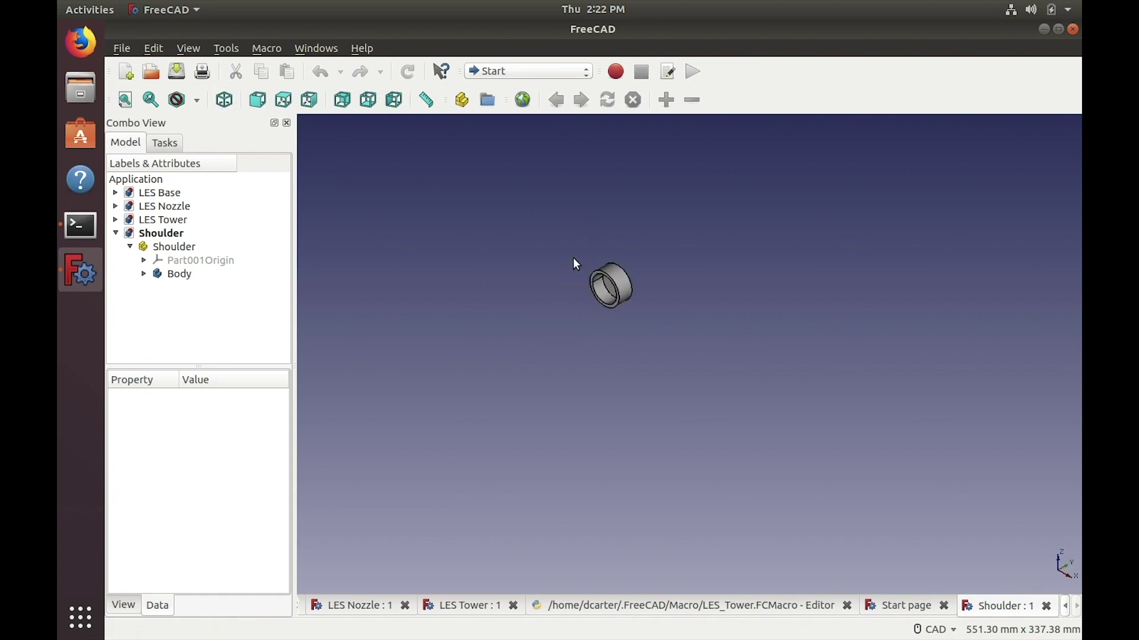
pyautogui.moveTo(574, 259); pyautogui.dragTo(575, 402, button='middle')
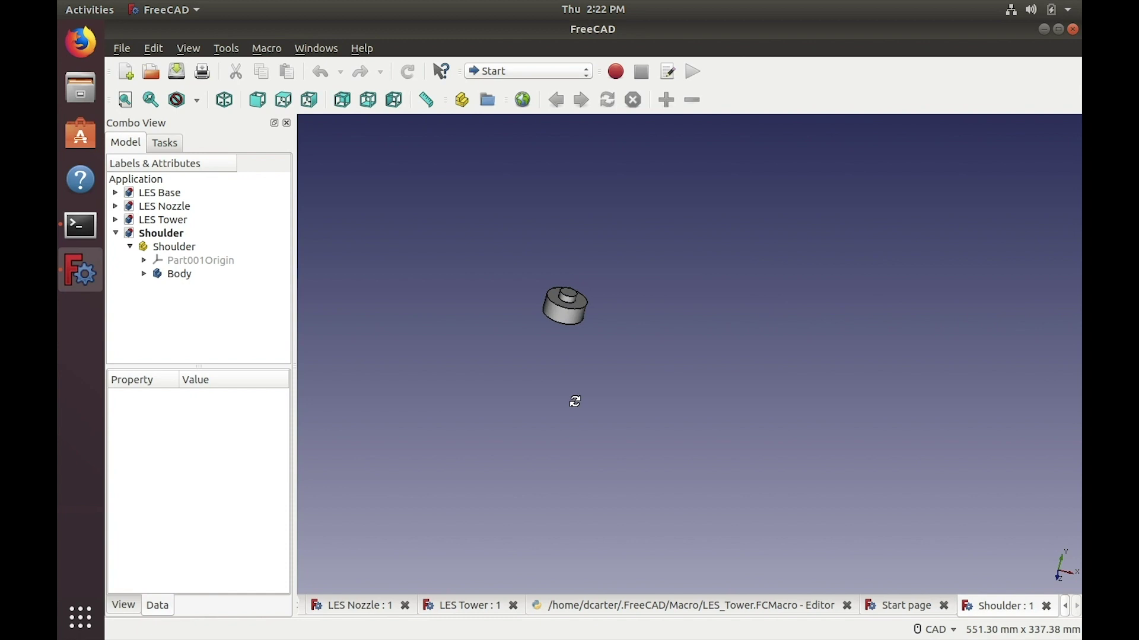
pyautogui.scroll(4, 580, 403)
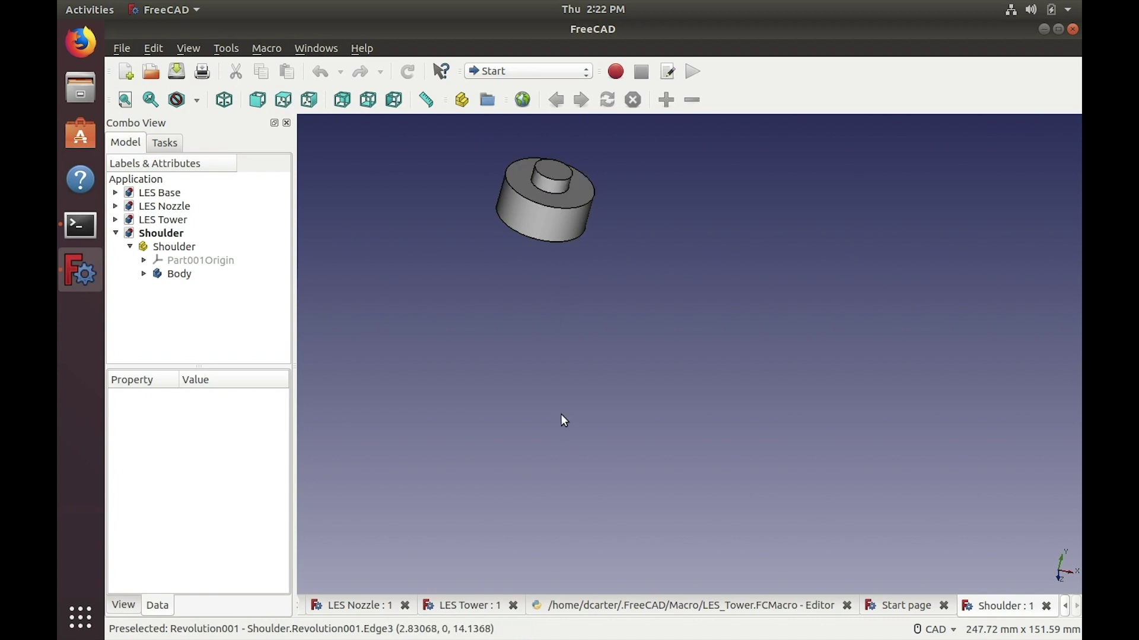
# Close the Shoulder document and return to the LES Base model.
pyautogui.click(1046, 606)
pyautogui.scroll(3, 577, 333)
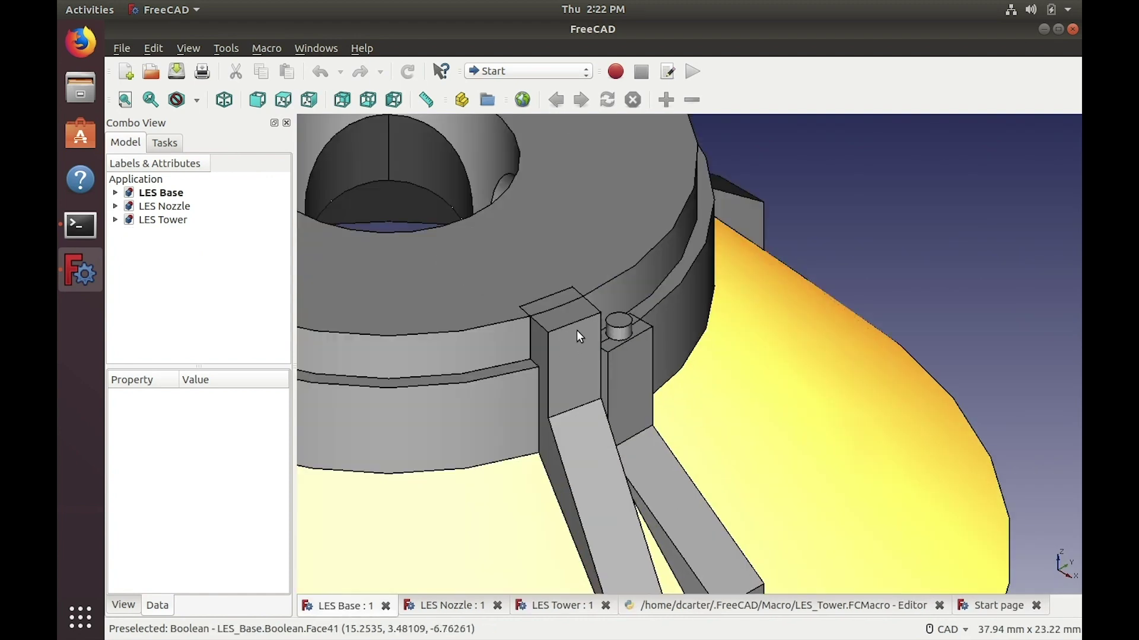
pyautogui.scroll(2, 457, 229)
pyautogui.scroll(5, 470, 240)
pyautogui.scroll(-10, 471, 240)
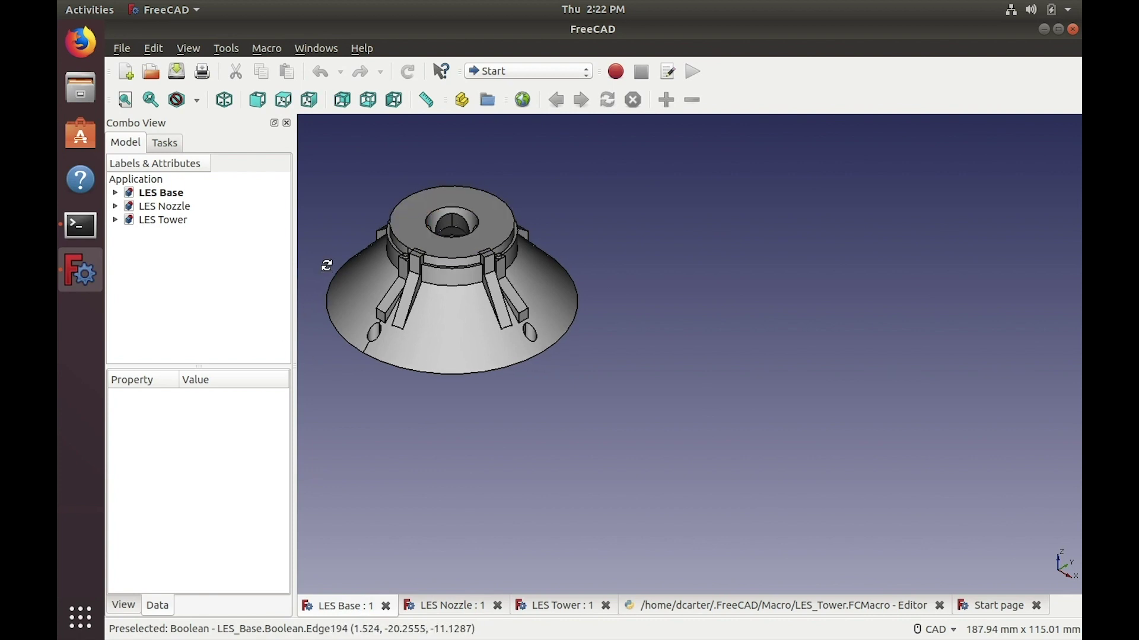
# Orbit, pan and zoom LES Base to a close side view of its cone and strut mounts.
pyautogui.moveTo(325, 264); pyautogui.dragTo(756, 306, button='middle')
pyautogui.scroll(3, 756, 306)
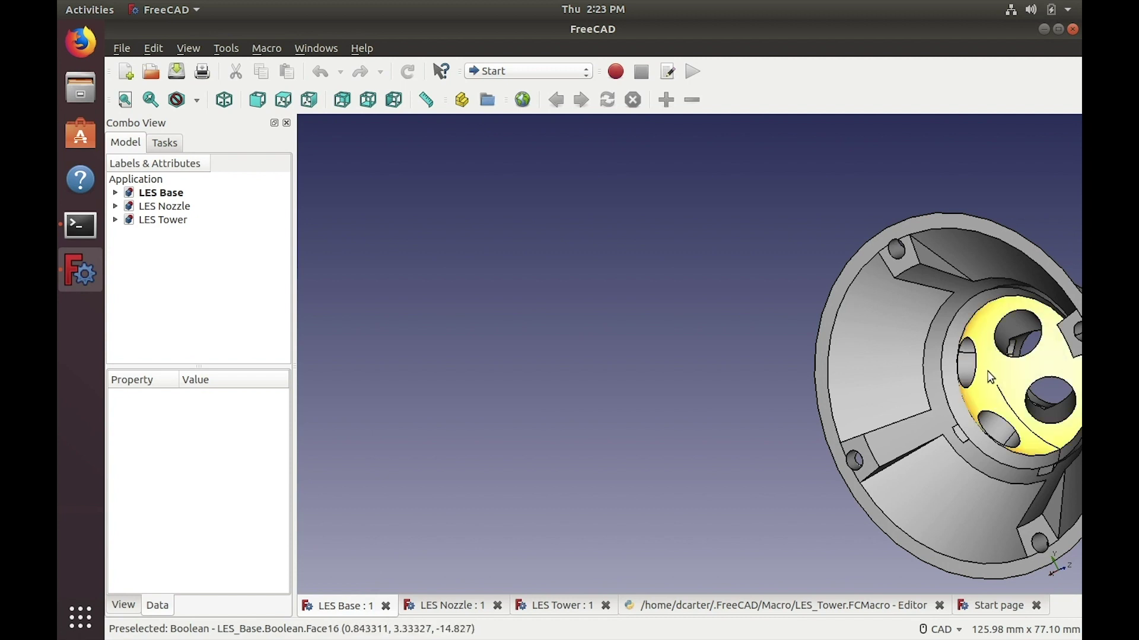
pyautogui.moveTo(980, 364); pyautogui.dragTo(755, 358, button='middle')
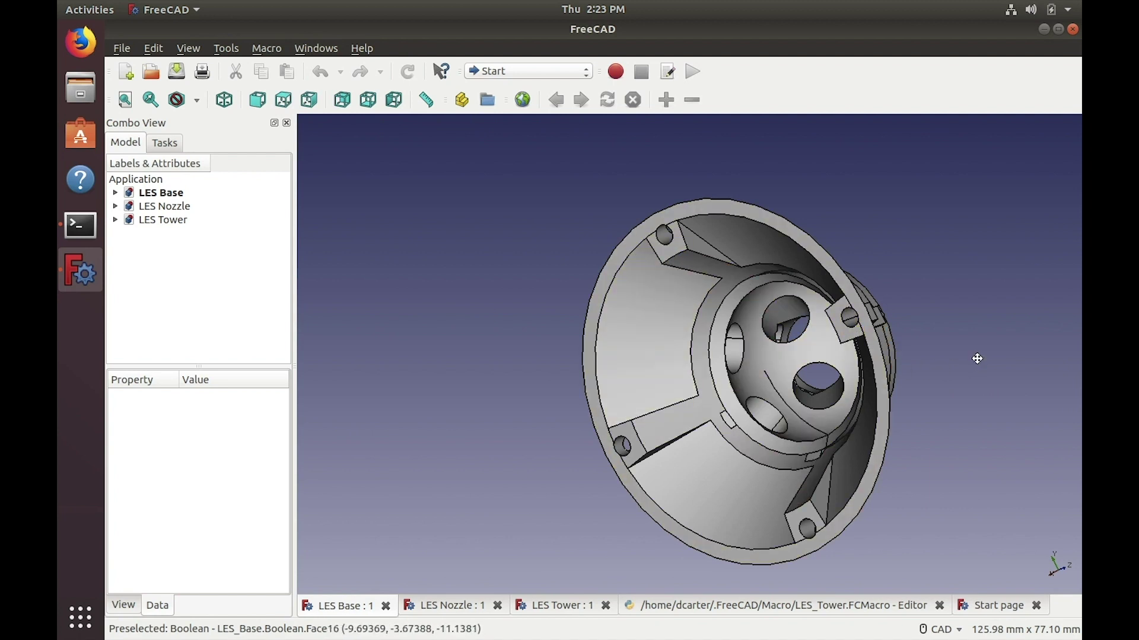
pyautogui.moveTo(973, 356); pyautogui.dragTo(825, 353, button='middle')
pyautogui.scroll(2, 823, 354)
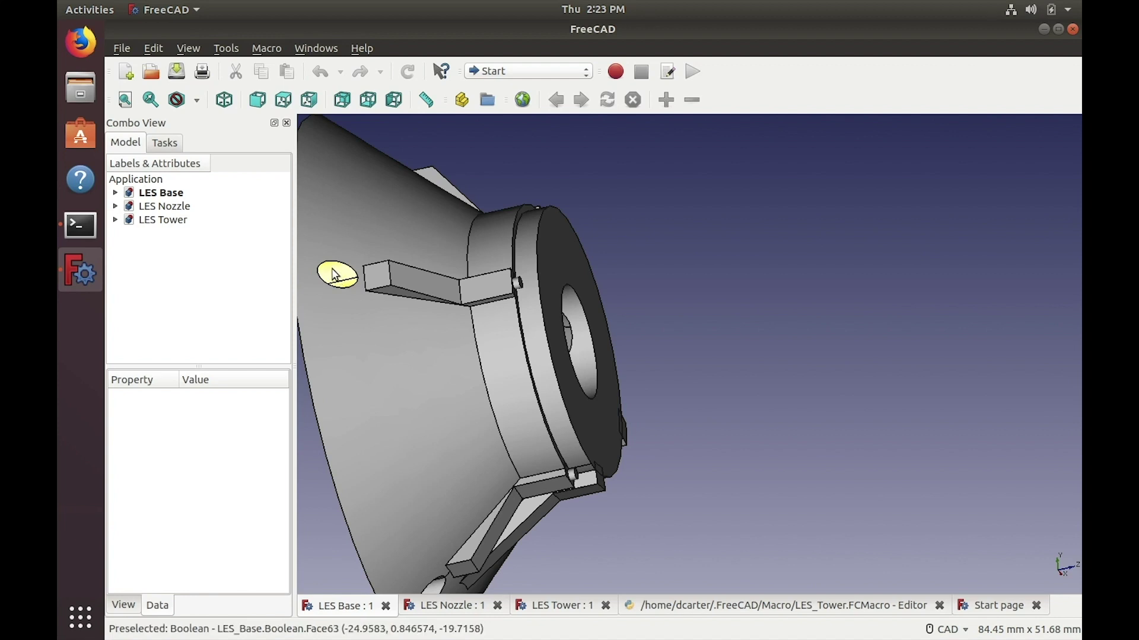
# Show the LES Nozzle model and orbit it to a side-on view of its bell-shaped base.
pyautogui.click(180, 211)
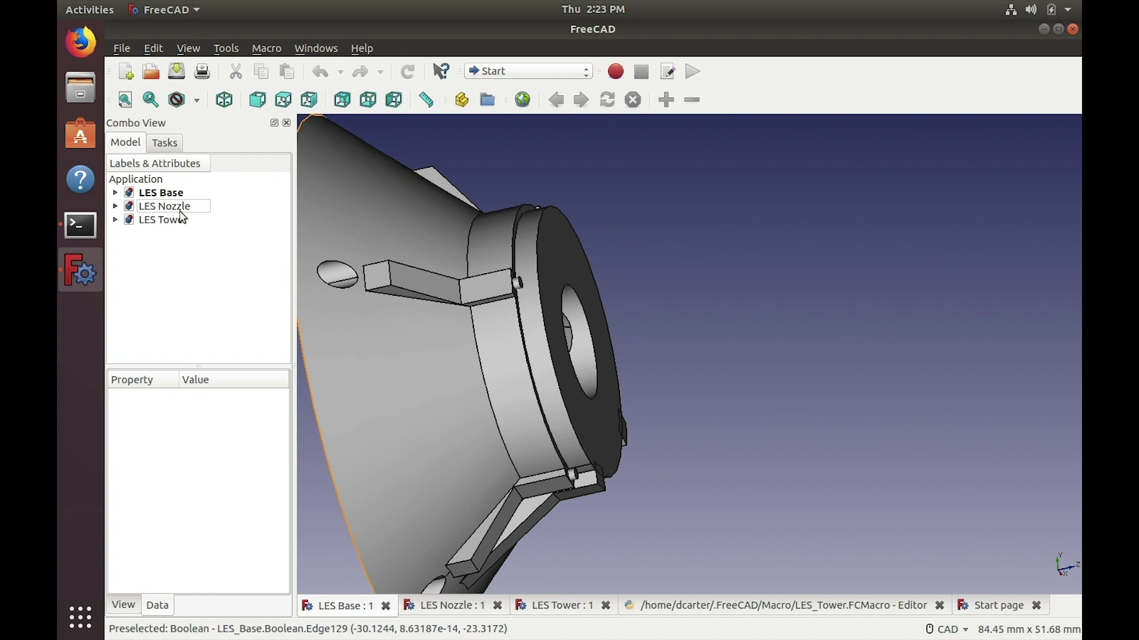
pyautogui.click(473, 606)
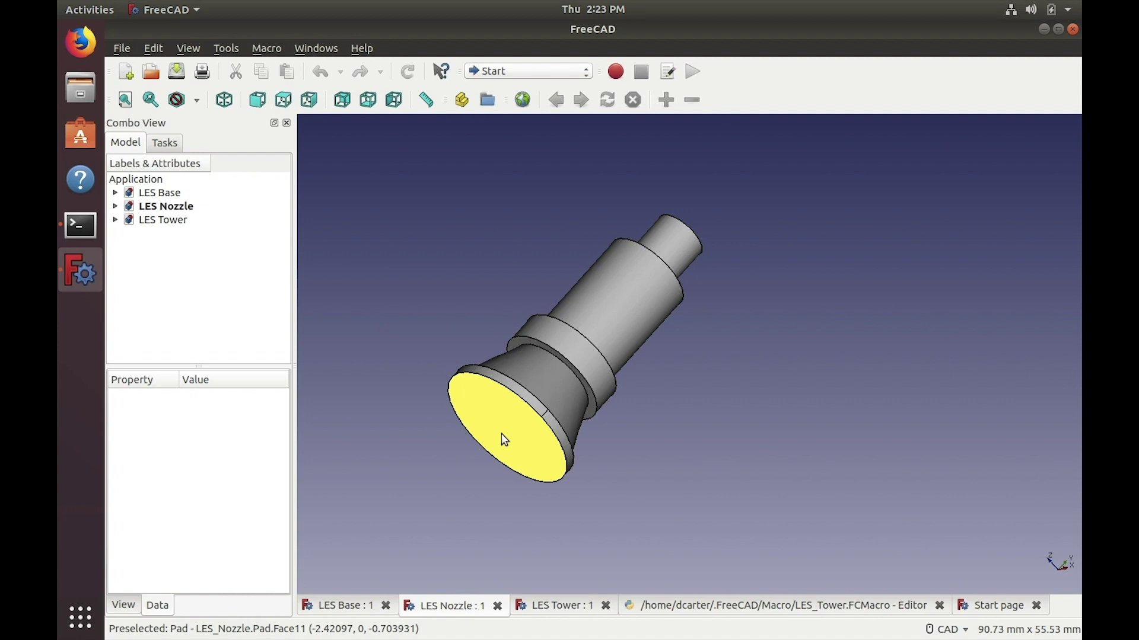
pyautogui.moveTo(734, 325); pyautogui.dragTo(561, 375, button='middle')
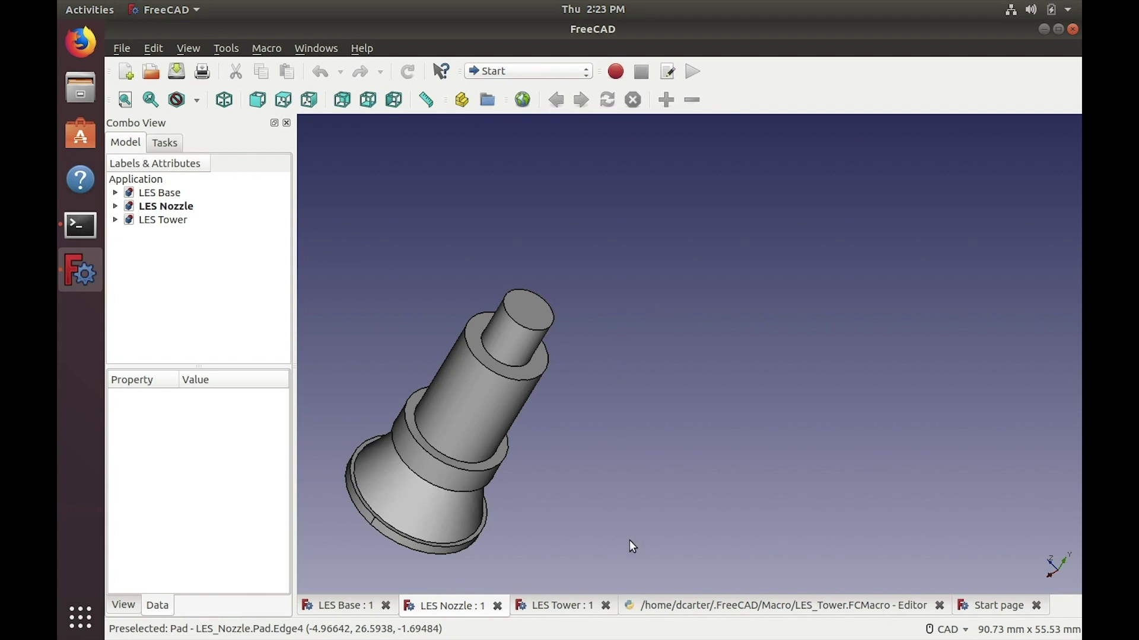
# Review the LES Tower truss model, then view the LES_Tower.FCMacro source in the editor.
pyautogui.click(586, 604)
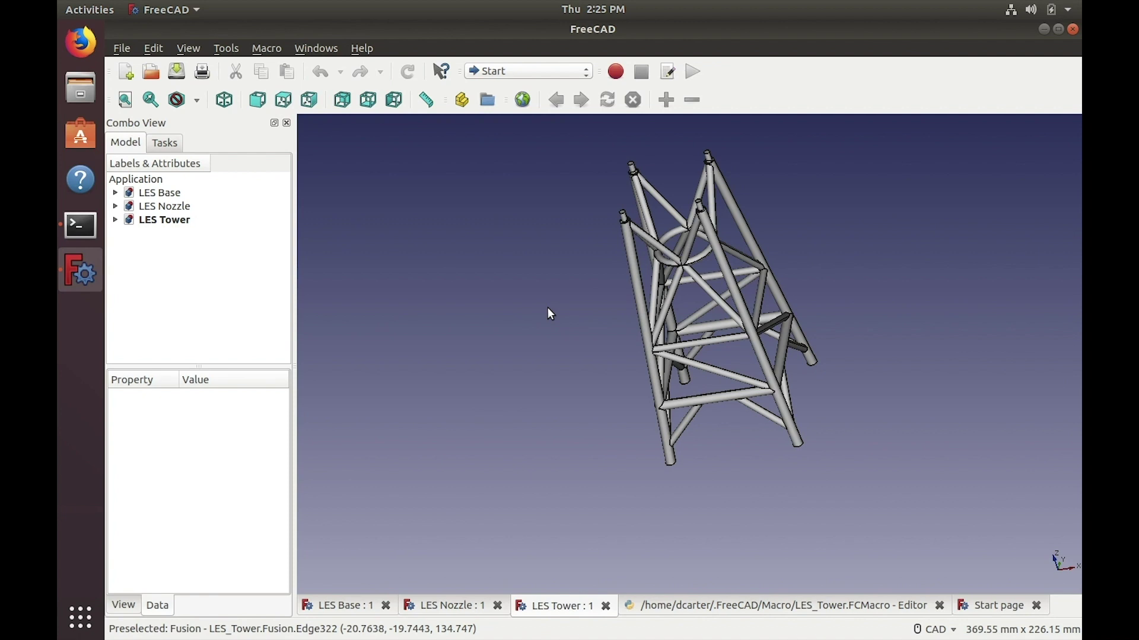
pyautogui.click(821, 605)
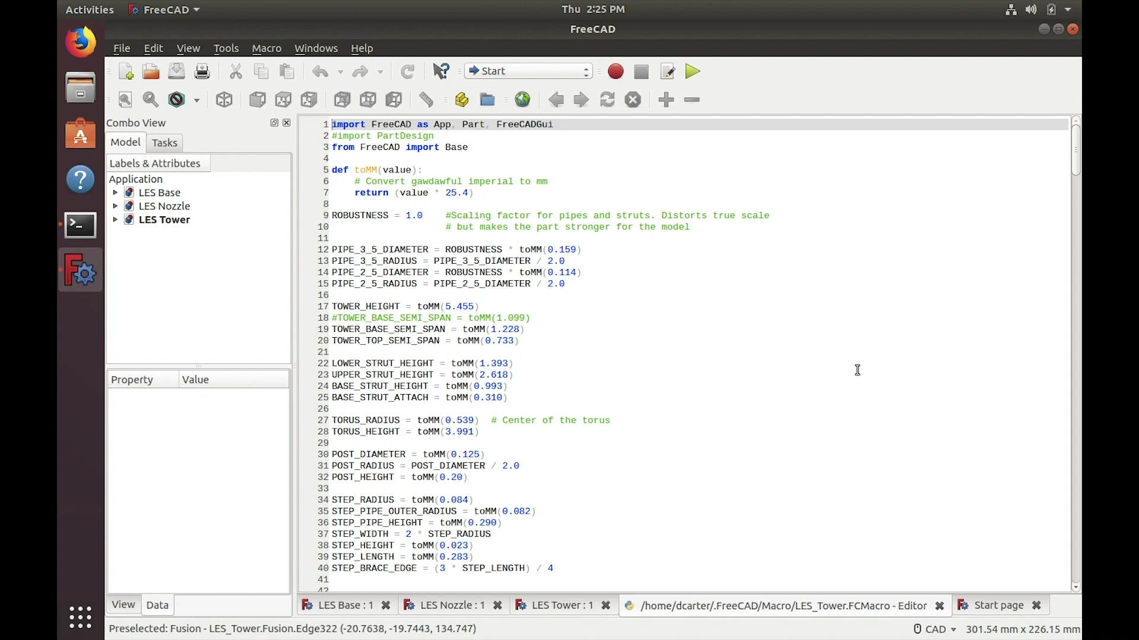
pyautogui.scroll(-8, 857, 371)
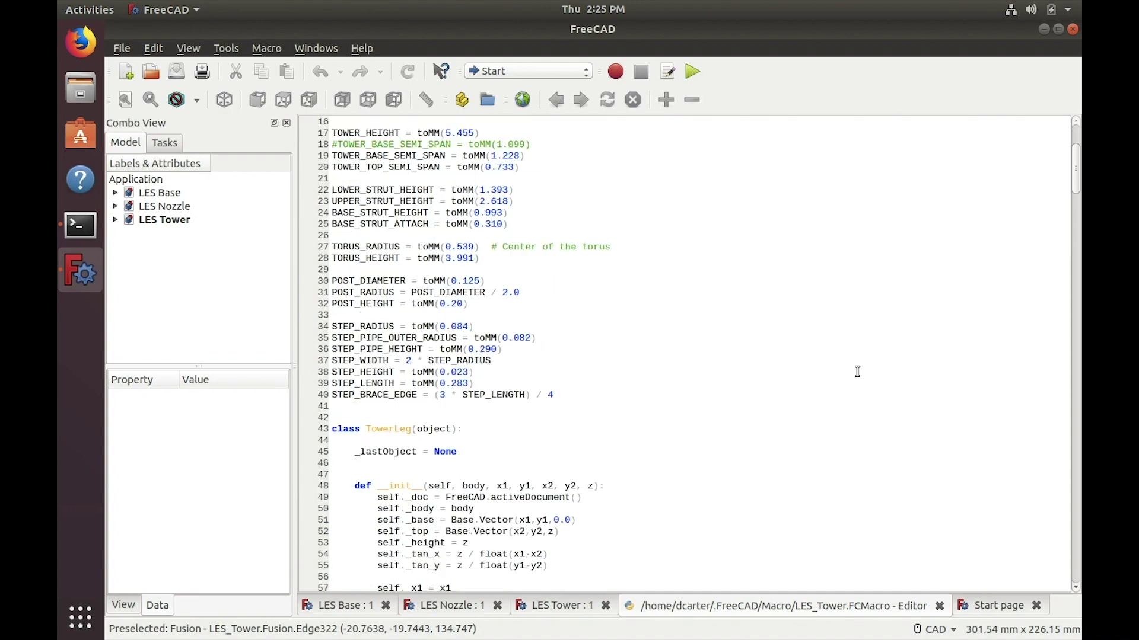
pyautogui.scroll(-16, 857, 371)
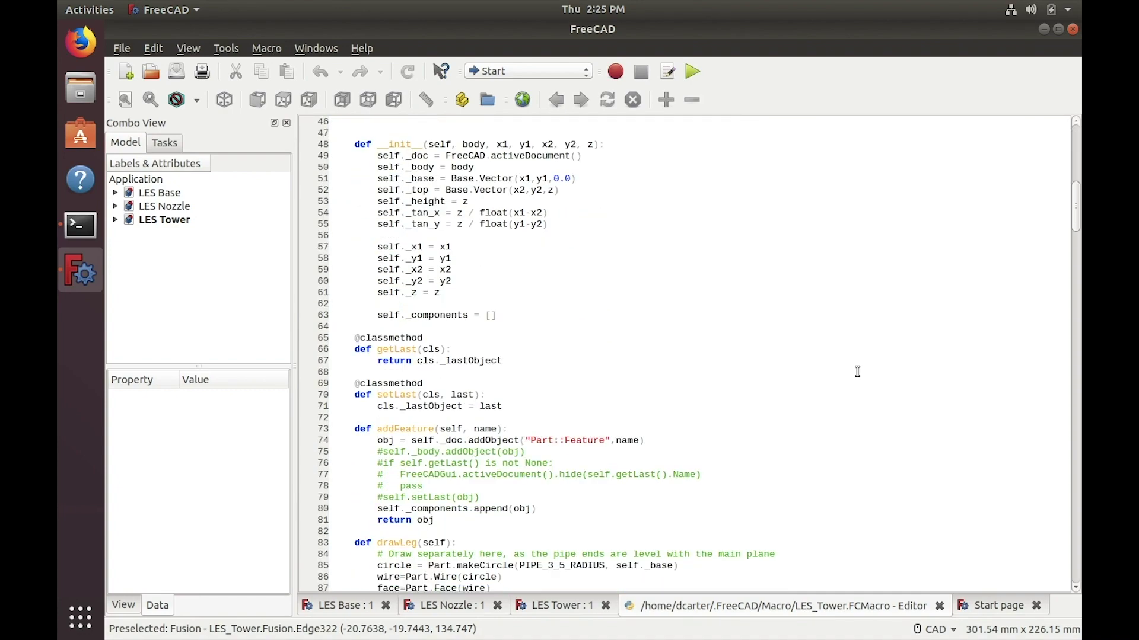
pyautogui.scroll(-6, 857, 371)
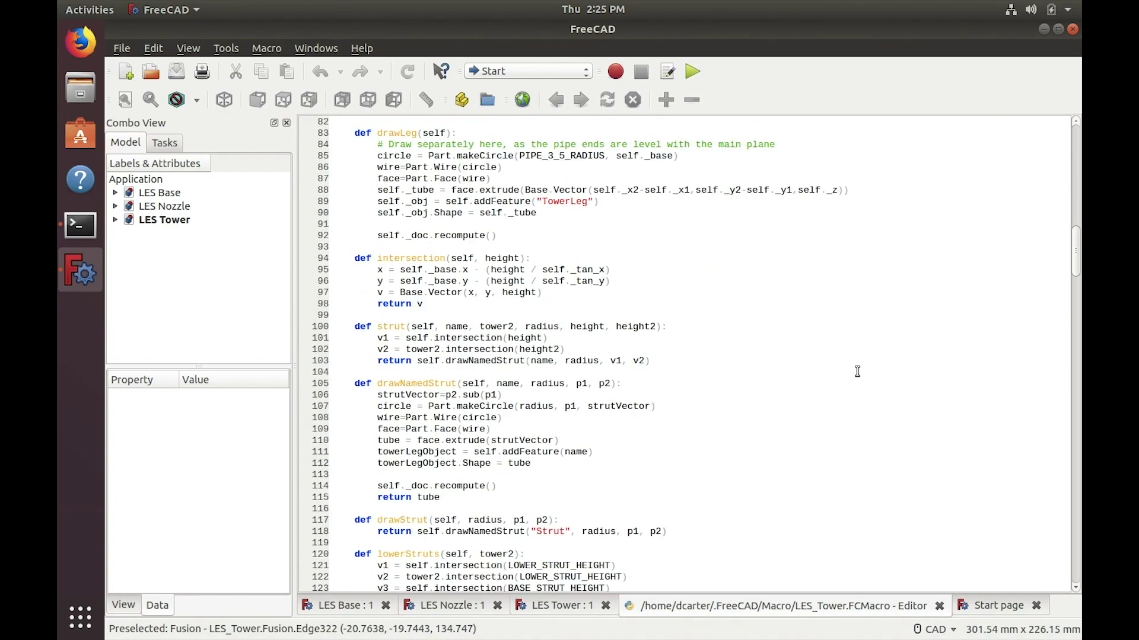
pyautogui.scroll(-2, 857, 371)
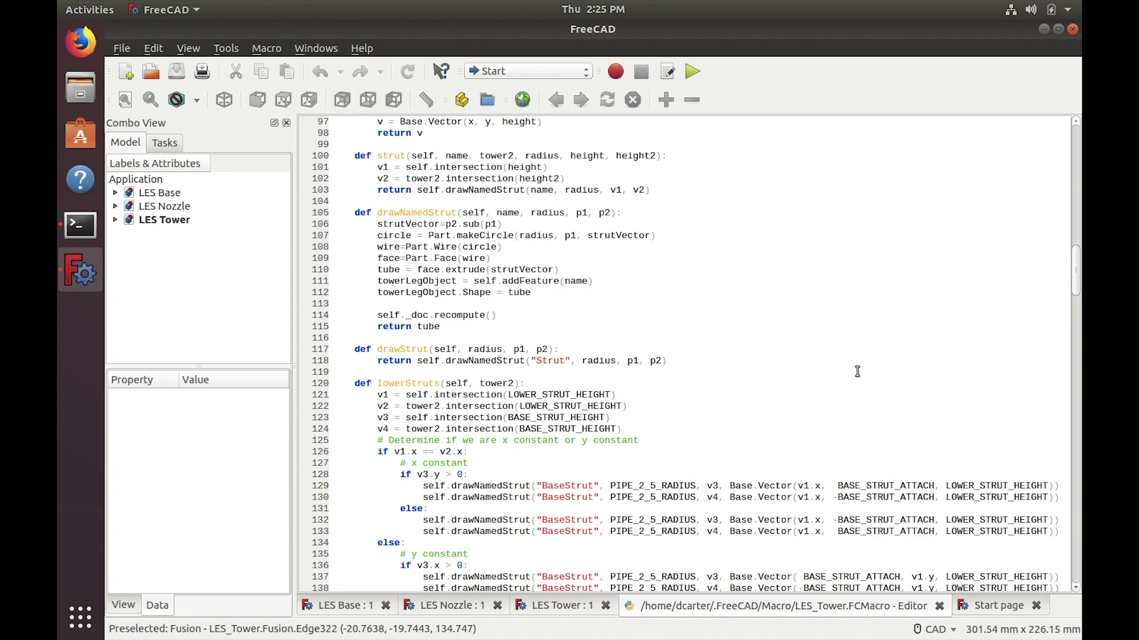
pyautogui.scroll(-10, 858, 371)
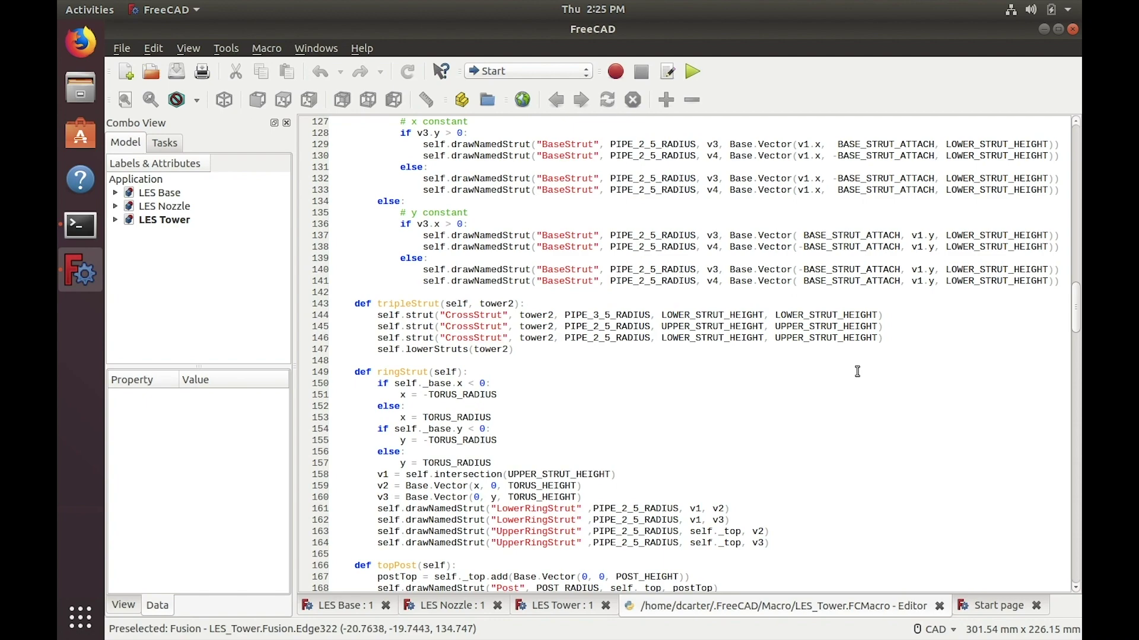
pyautogui.scroll(13, 858, 371)
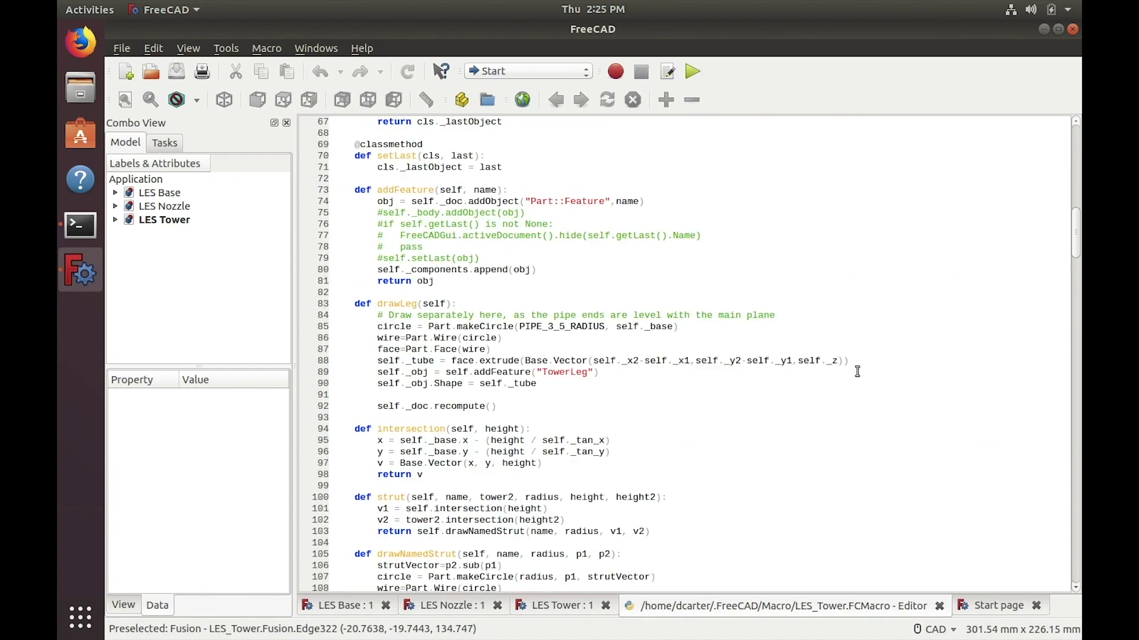
pyautogui.hotkey('ctrl', 'Home')
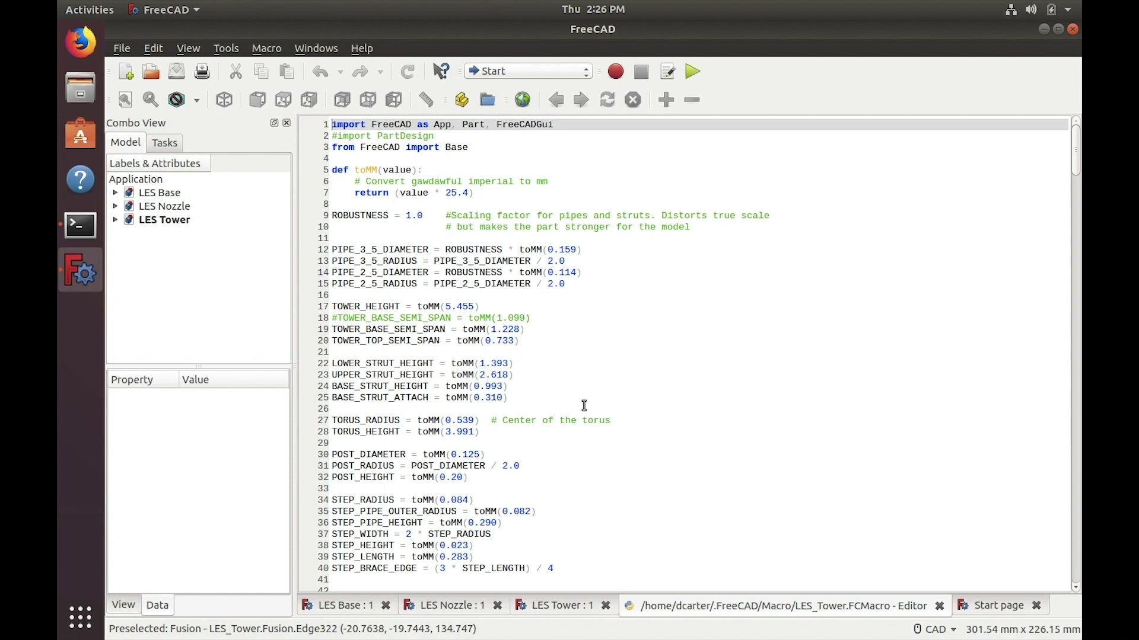
# Highlight the ROBUSTNESS constant (1.0) on line 9, then read down through the strut-drawing code.
pyautogui.doubleClick(372, 217)
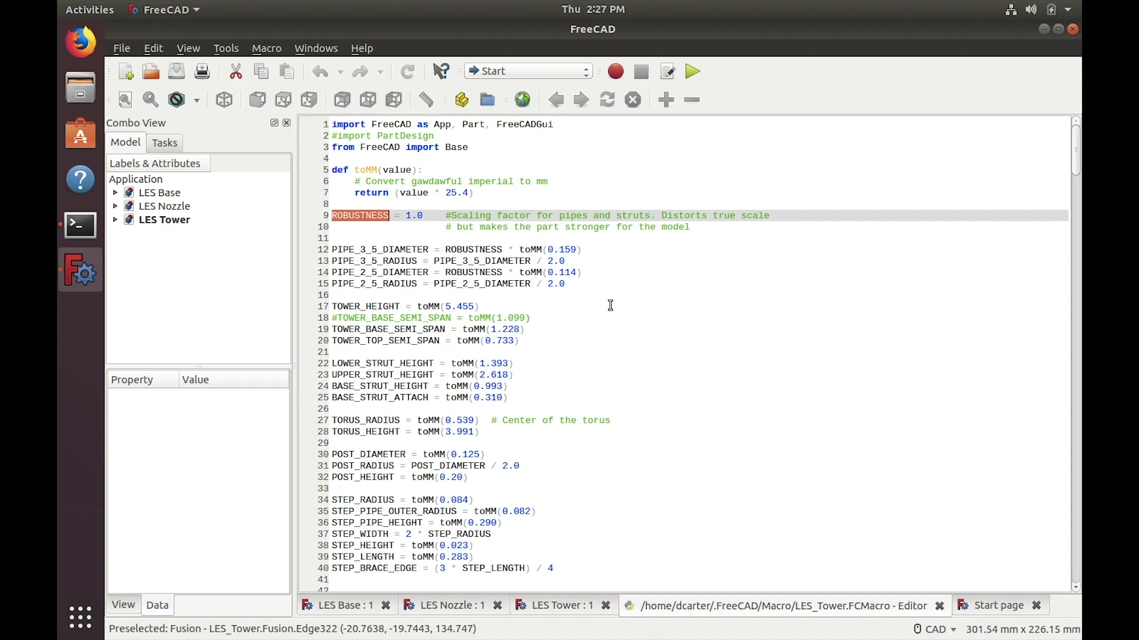
pyautogui.scroll(-18, 610, 305)
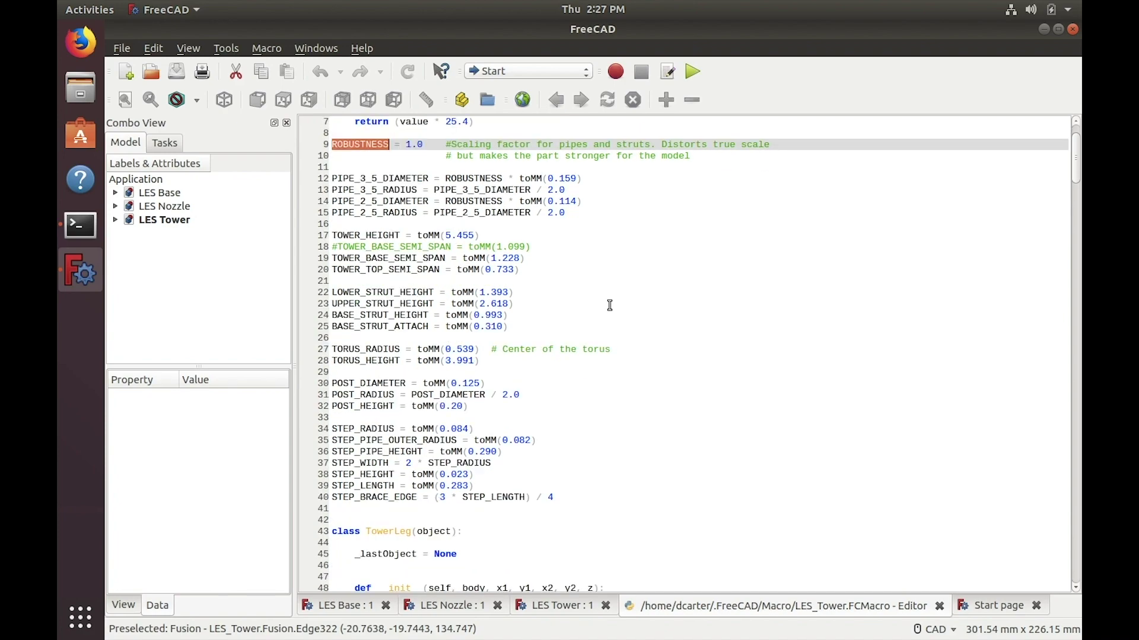
pyautogui.scroll(-12, 610, 306)
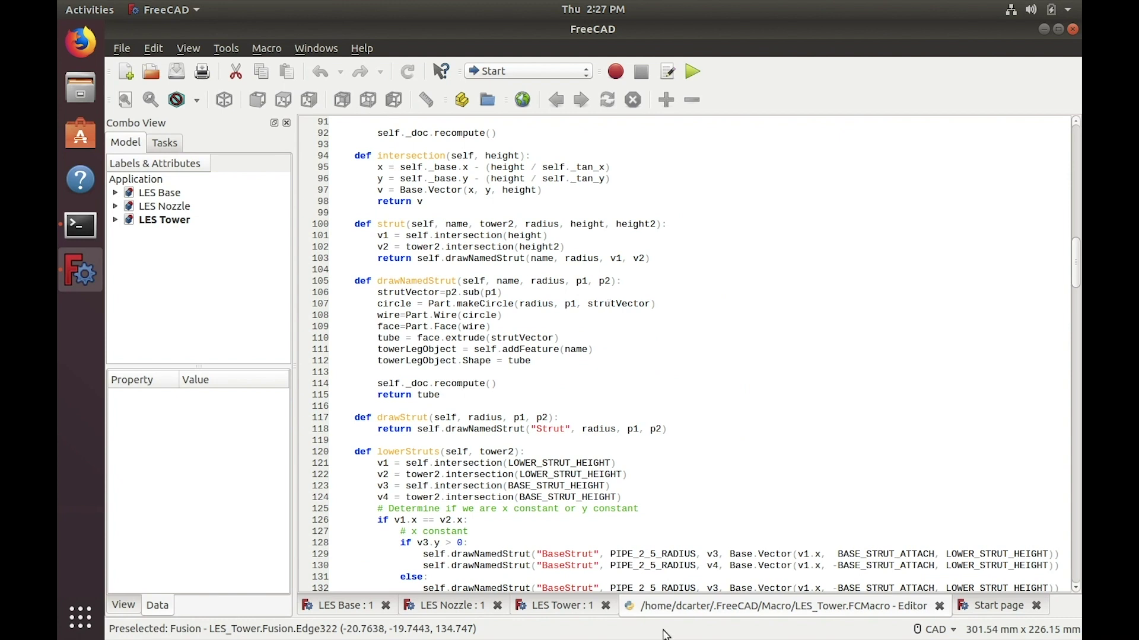
# Switch back to the 'LES Tower : 1' document showing the generated truss tower.
pyautogui.click(563, 613)
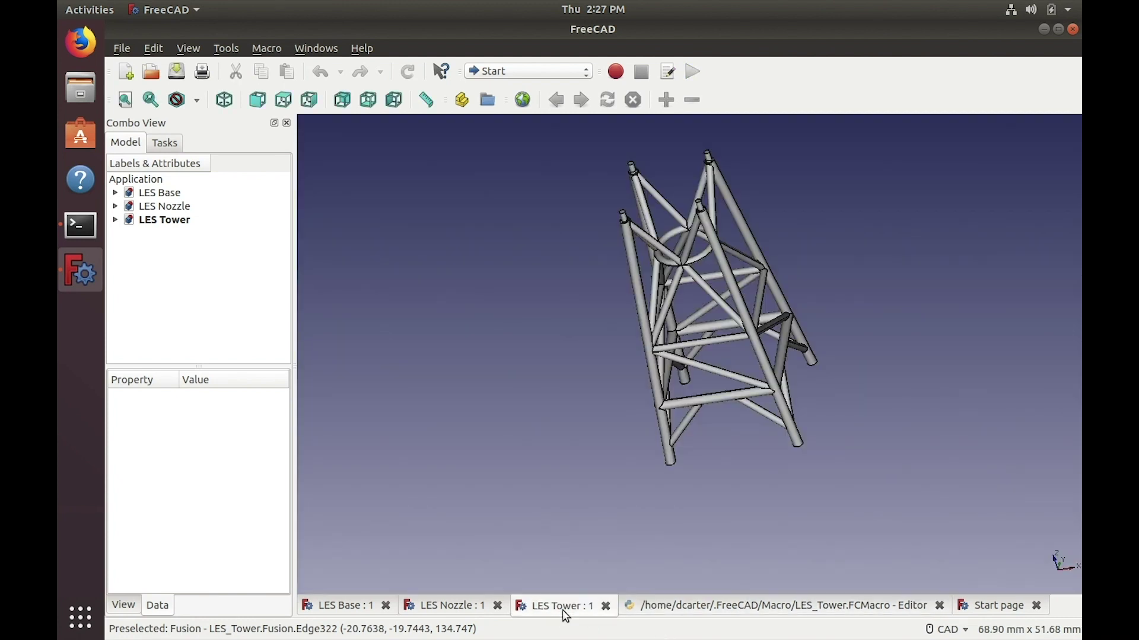